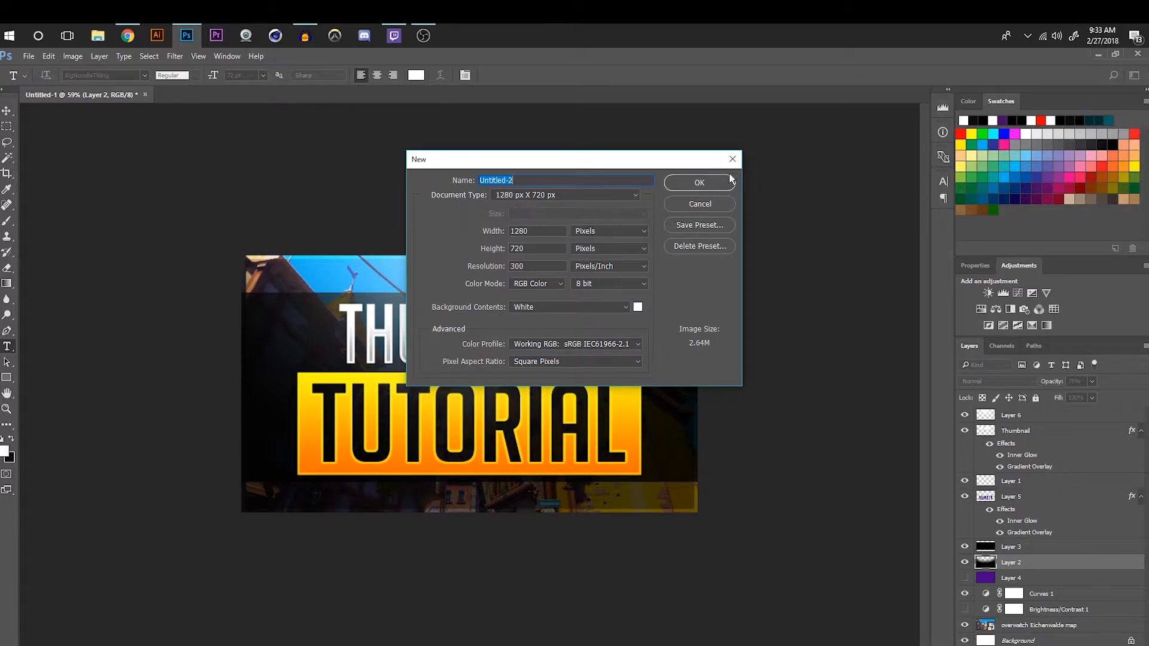
# Create a 1280 × 720 px document at 300 pixels/inch with a white background and place the nubani image in it
pyautogui.click(700, 183)
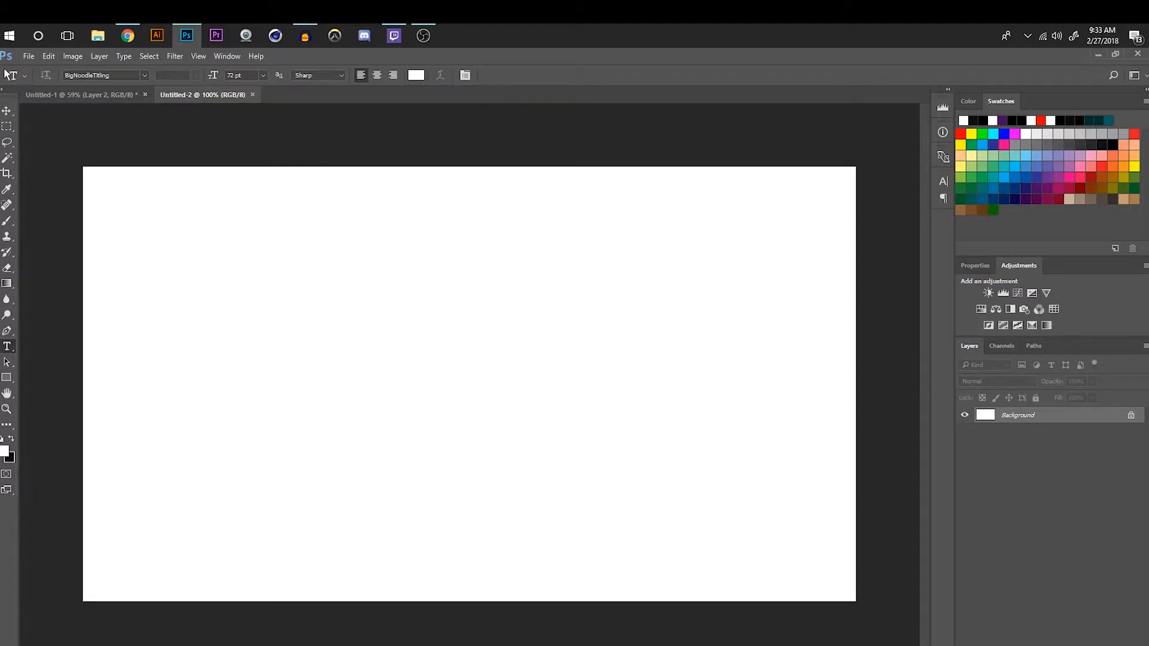
pyautogui.click(28, 56)
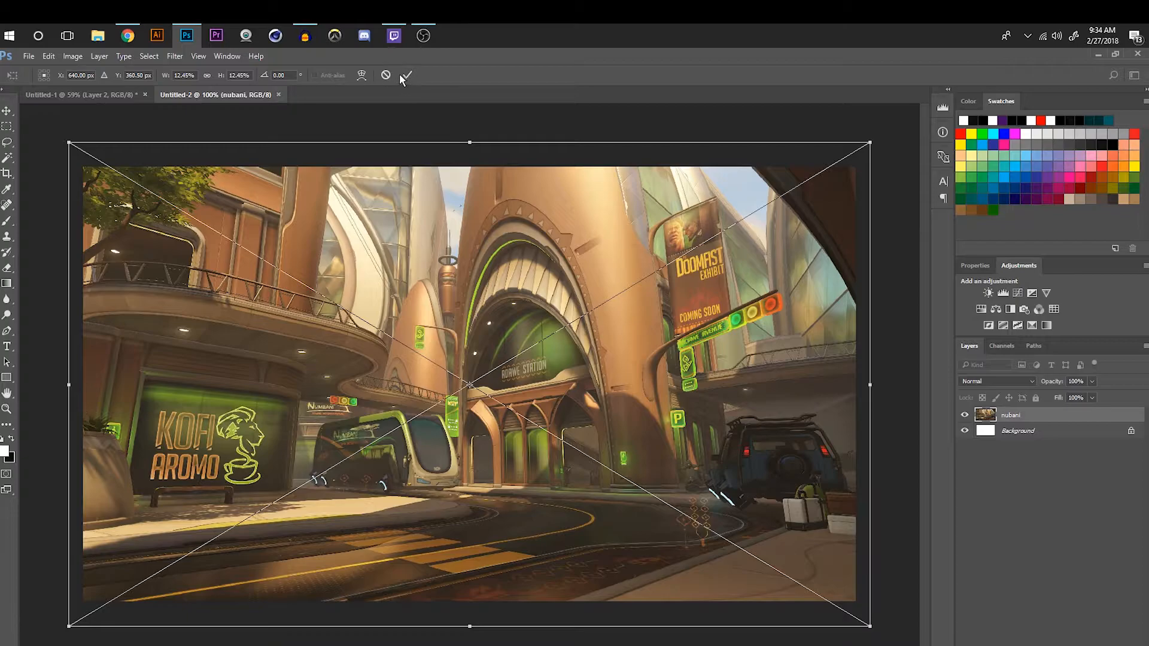
pyautogui.press('Return')
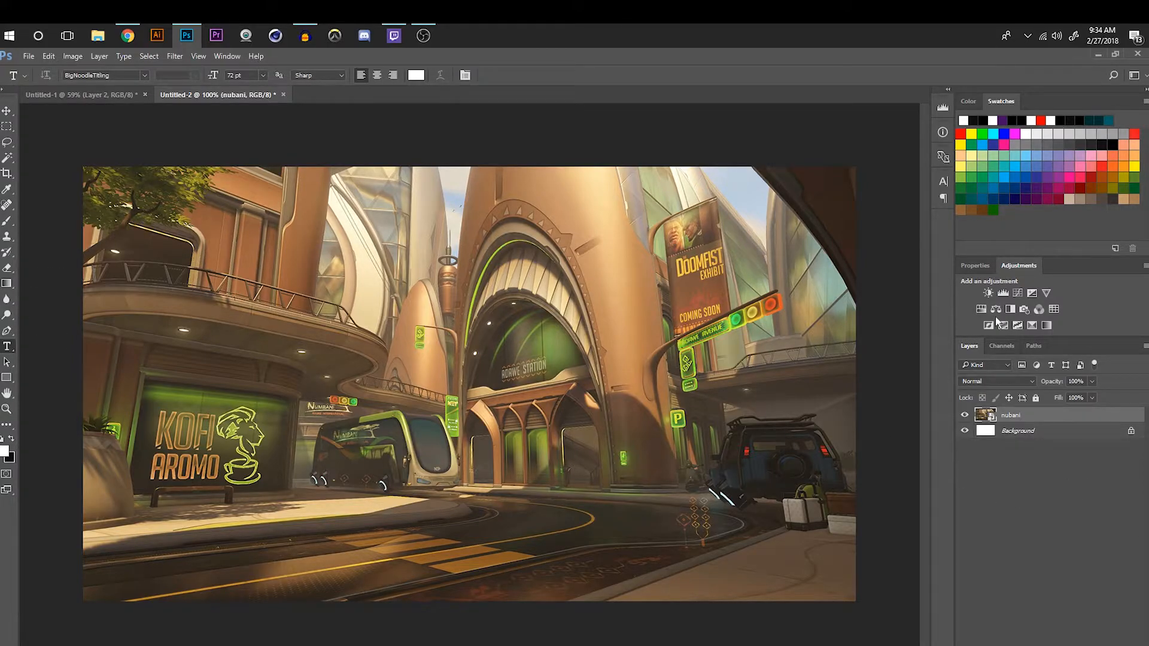
# Add a Curves adjustment over the nubani image, with curve points at input 86, output 56 and input 173, output 177
pyautogui.click(1018, 294)
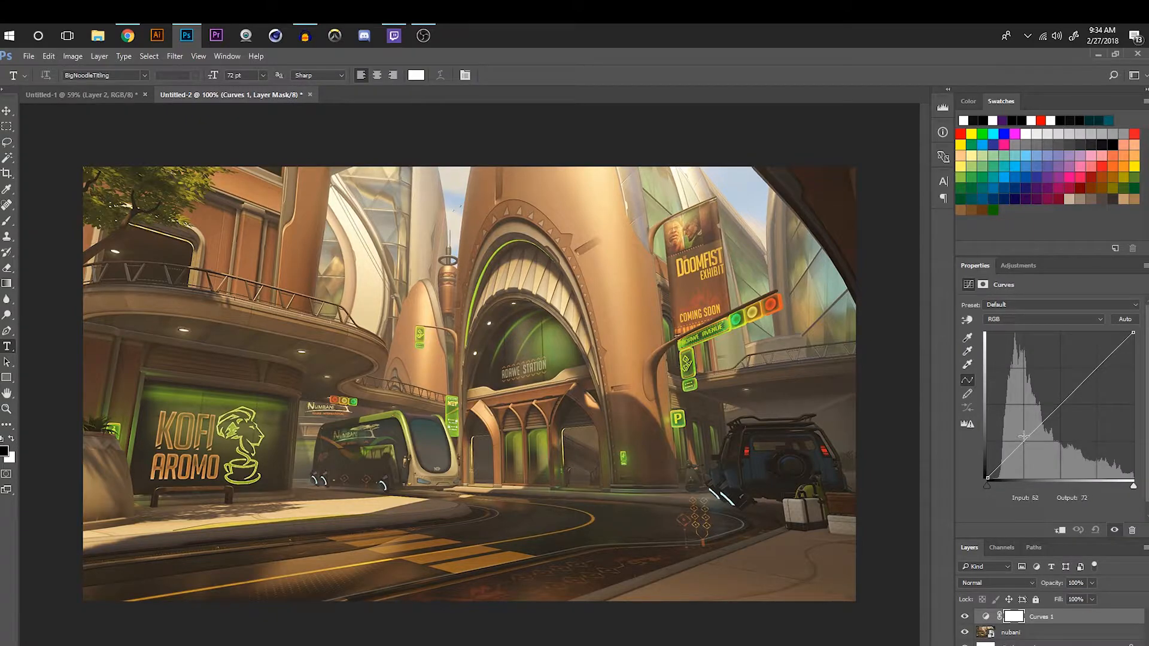
pyautogui.moveTo(1026, 439); pyautogui.dragTo(1037, 446)
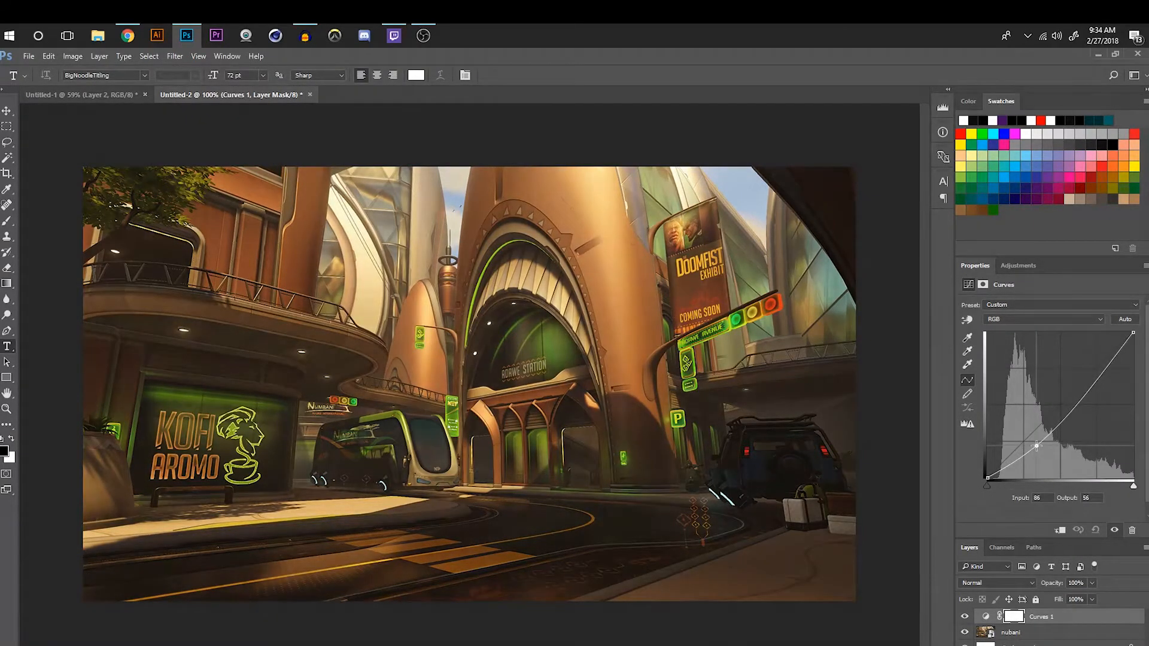
pyautogui.moveTo(1093, 388); pyautogui.dragTo(1086, 378)
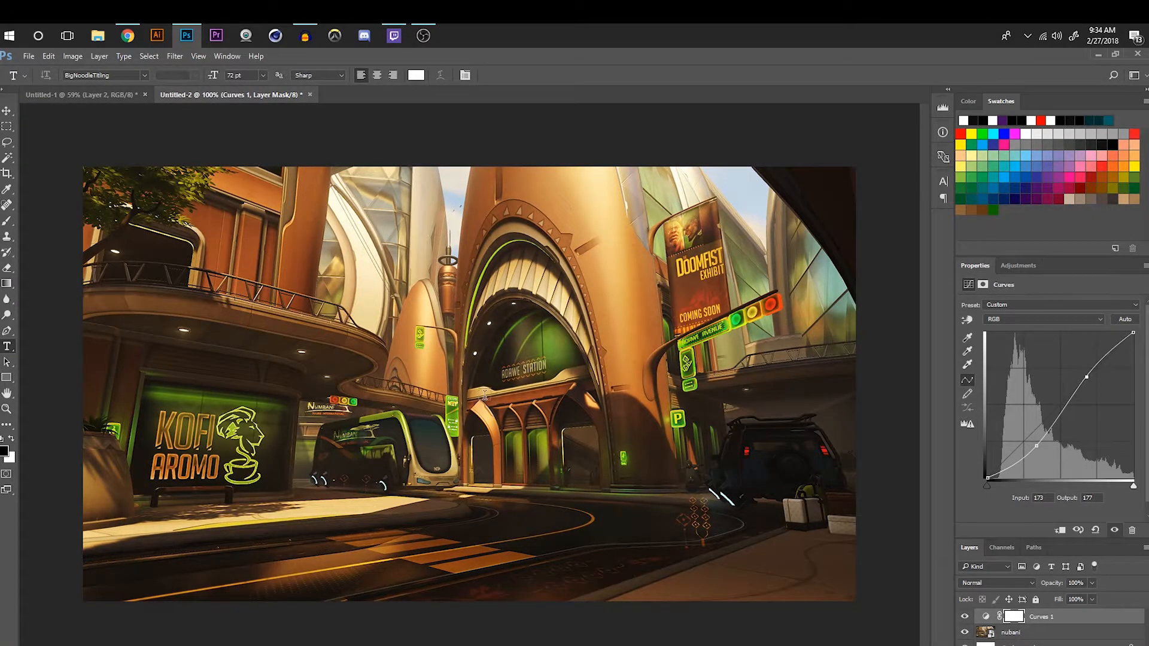
# On a new layer, paint the lower part of the image black with a large soft brush and set the layer opacity to 52%
pyautogui.hotkey('ctrl', 'shift', 'alt', 'n')
pyautogui.press('x')
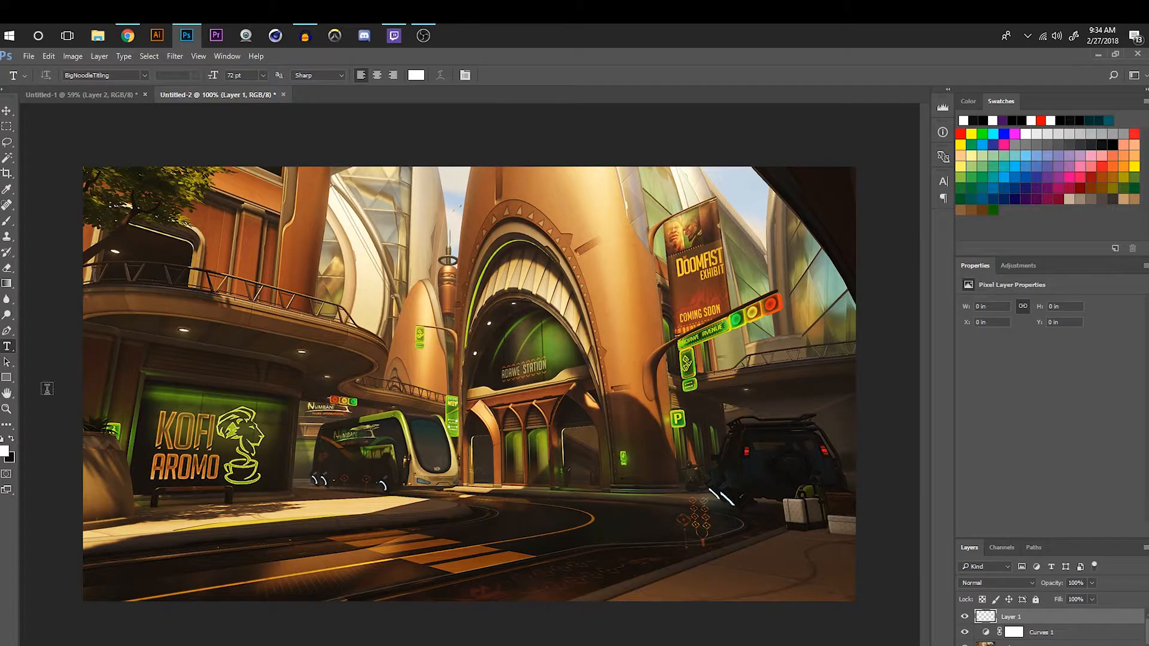
pyautogui.click(7, 221)
pyautogui.click(6, 409)
pyautogui.keyDown('alt'); pyautogui.click(338, 415); pyautogui.keyUp('alt')
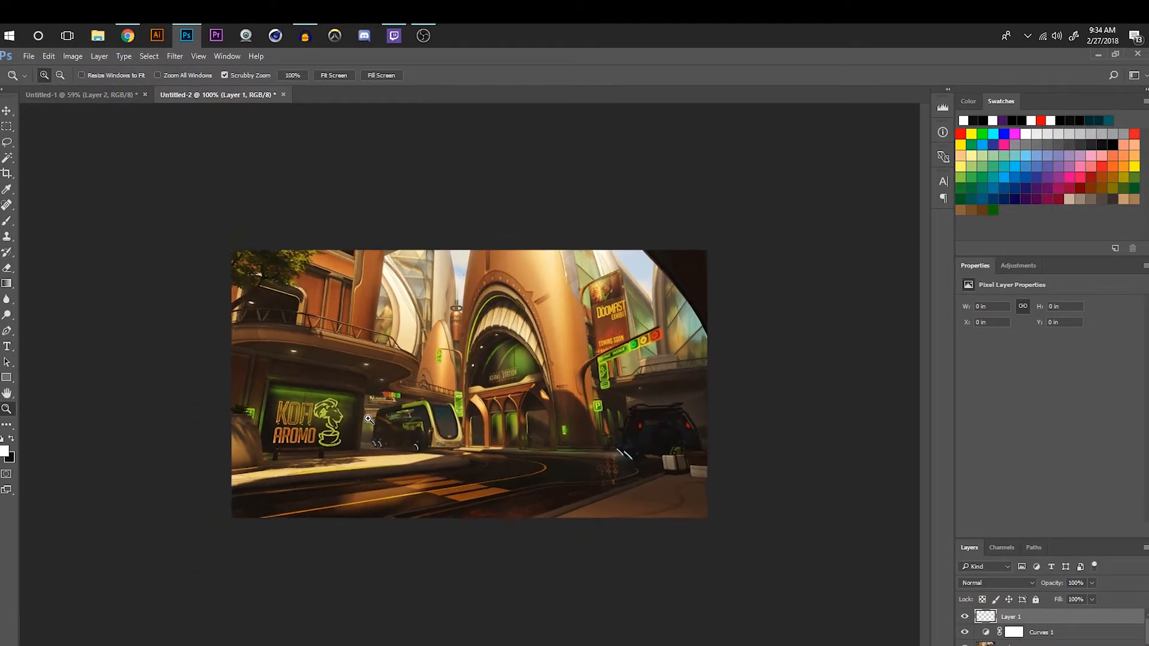
pyautogui.click(11, 441)
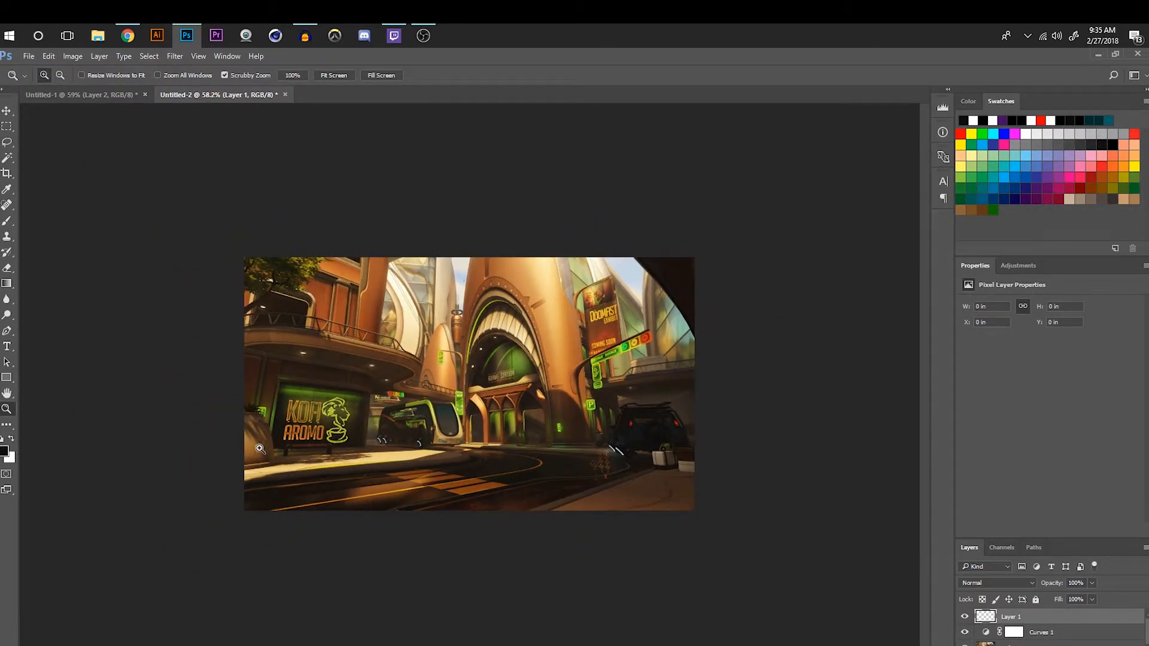
pyautogui.press('b')
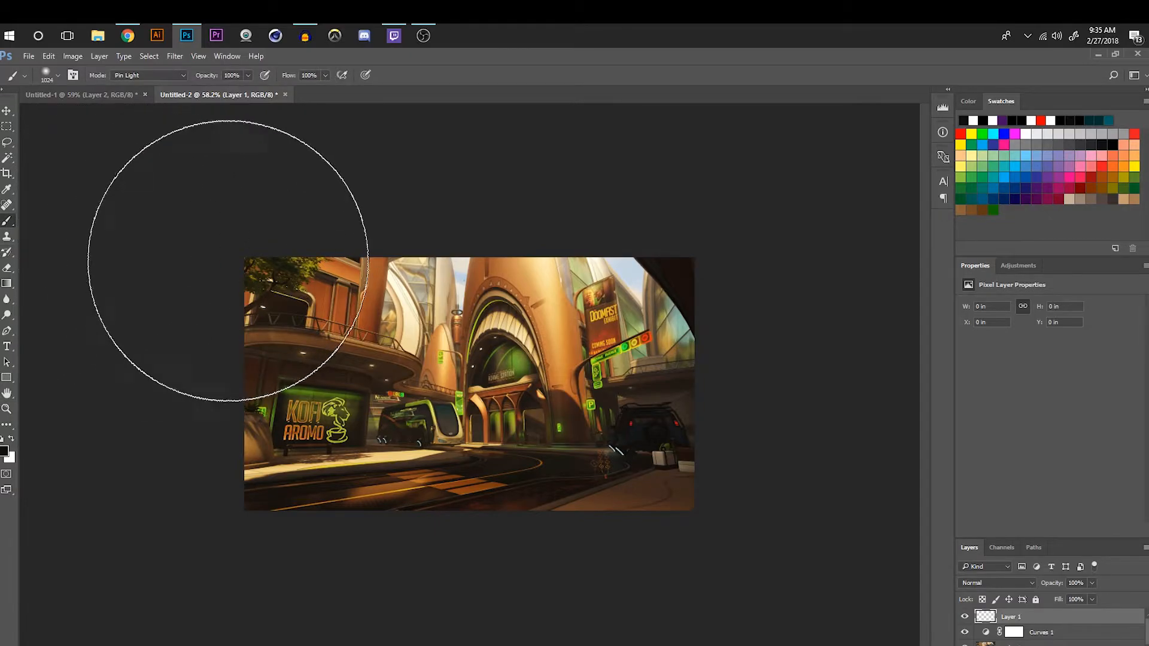
pyautogui.moveTo(400, 419); pyautogui.dragTo(335, 424)
pyautogui.moveTo(205, 381)
pyautogui.mouseDown()
pyautogui.moveTo(275, 484)
pyautogui.moveTo(226, 453)
pyautogui.moveTo(257, 465)
pyautogui.moveTo(274, 437)
pyautogui.moveTo(454, 518)
pyautogui.moveTo(554, 506)
pyautogui.moveTo(565, 492)
pyautogui.moveTo(731, 488)
pyautogui.moveTo(709, 470)
pyautogui.moveTo(731, 398)
pyautogui.moveTo(562, 418)
pyautogui.moveTo(443, 353)
pyautogui.mouseUp()
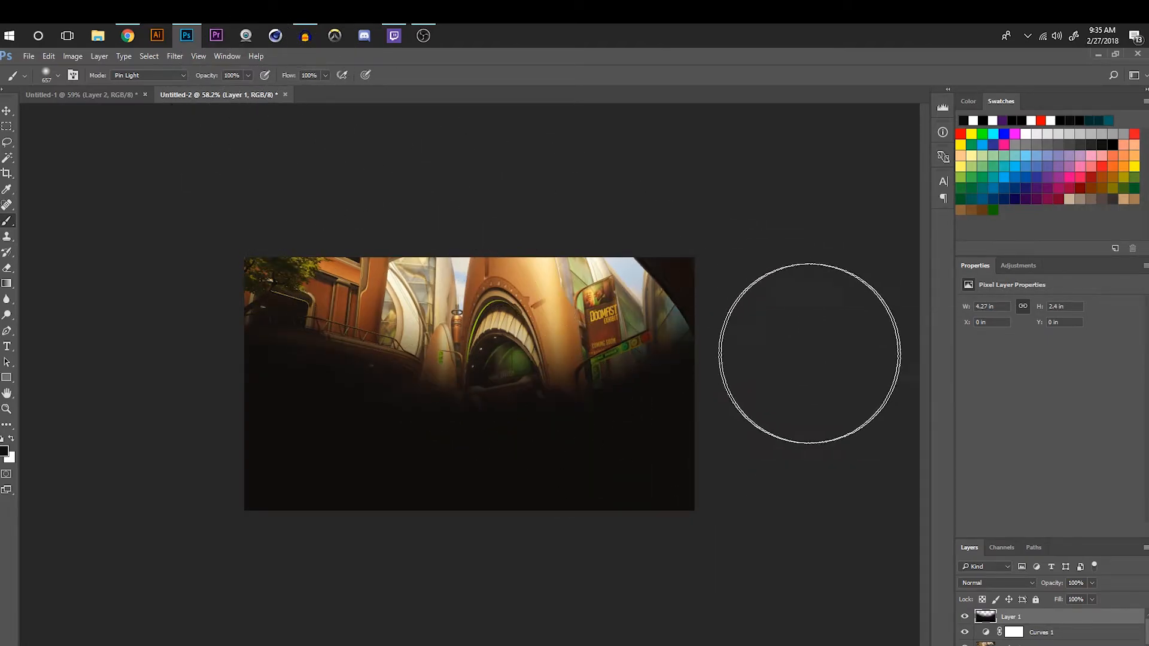
pyautogui.click(1092, 583)
pyautogui.click(1066, 598)
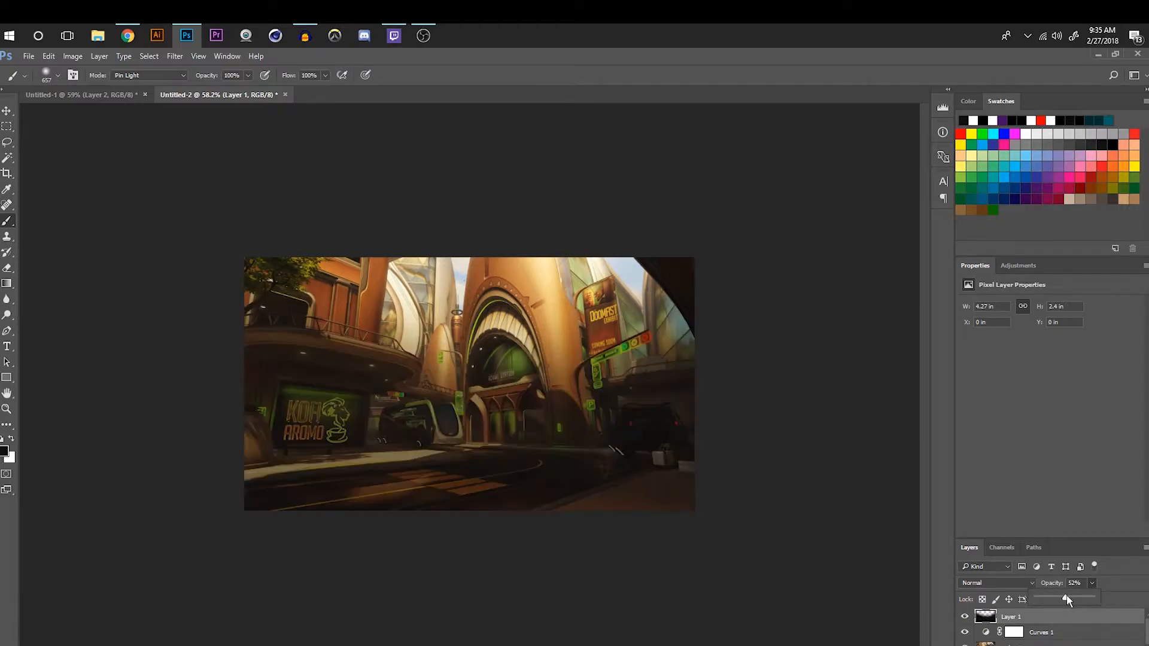
# On a new layer, fill a full-width rectangular band about 4.27 × 1.64 in across the middle of the image with black
pyautogui.hotkey('ctrl', 'alt', 'shift', 'n')
pyautogui.moveTo(1045, 539); pyautogui.dragTo(1022, 326)
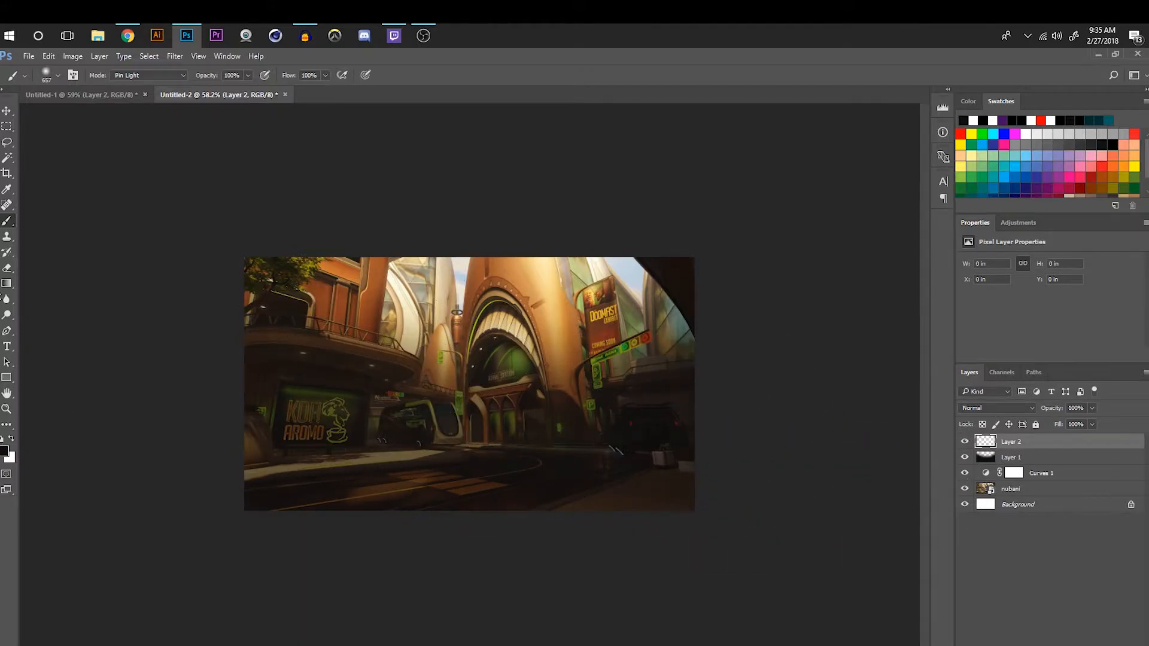
pyautogui.click(6, 126)
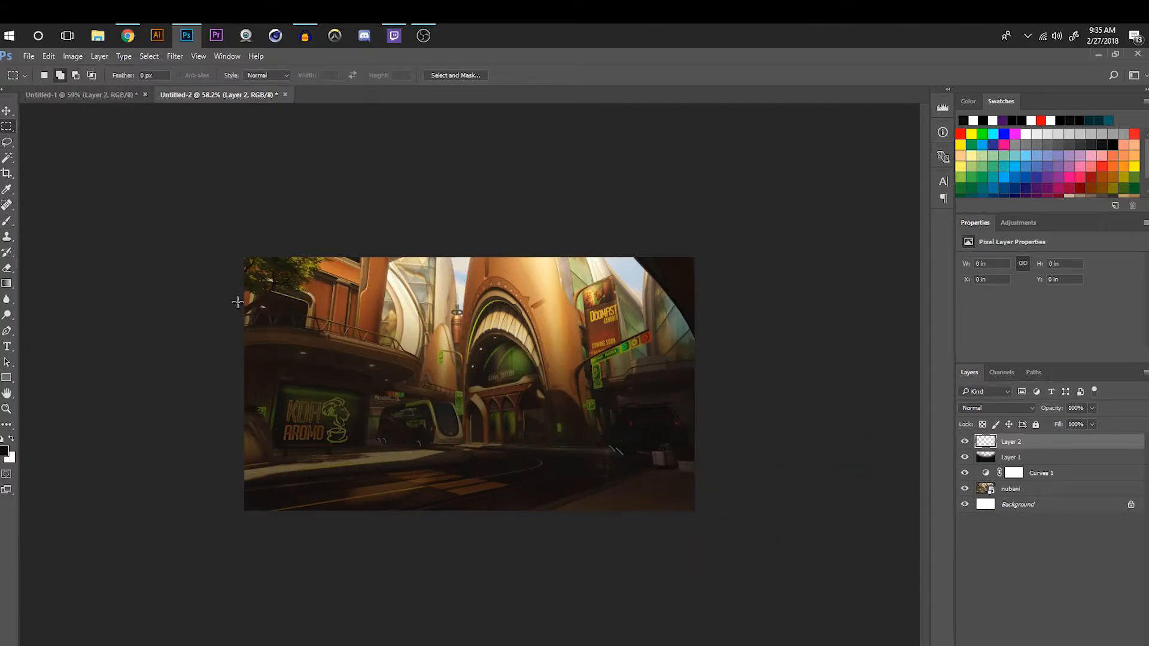
pyautogui.rightClick(3, 128)
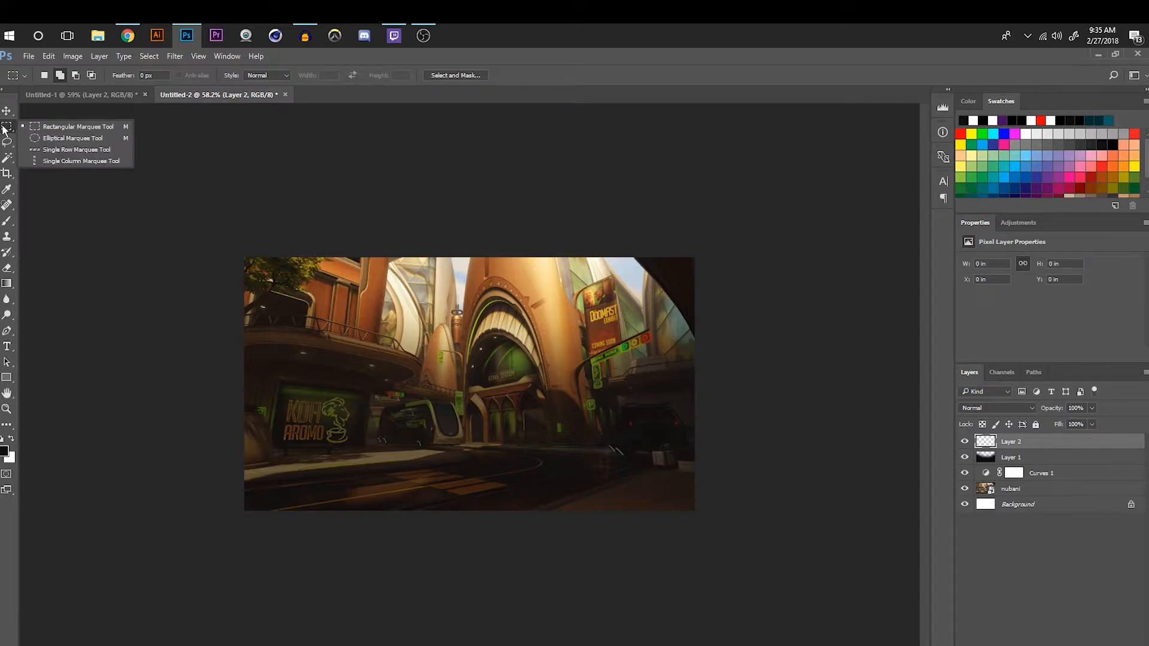
pyautogui.click(3, 129)
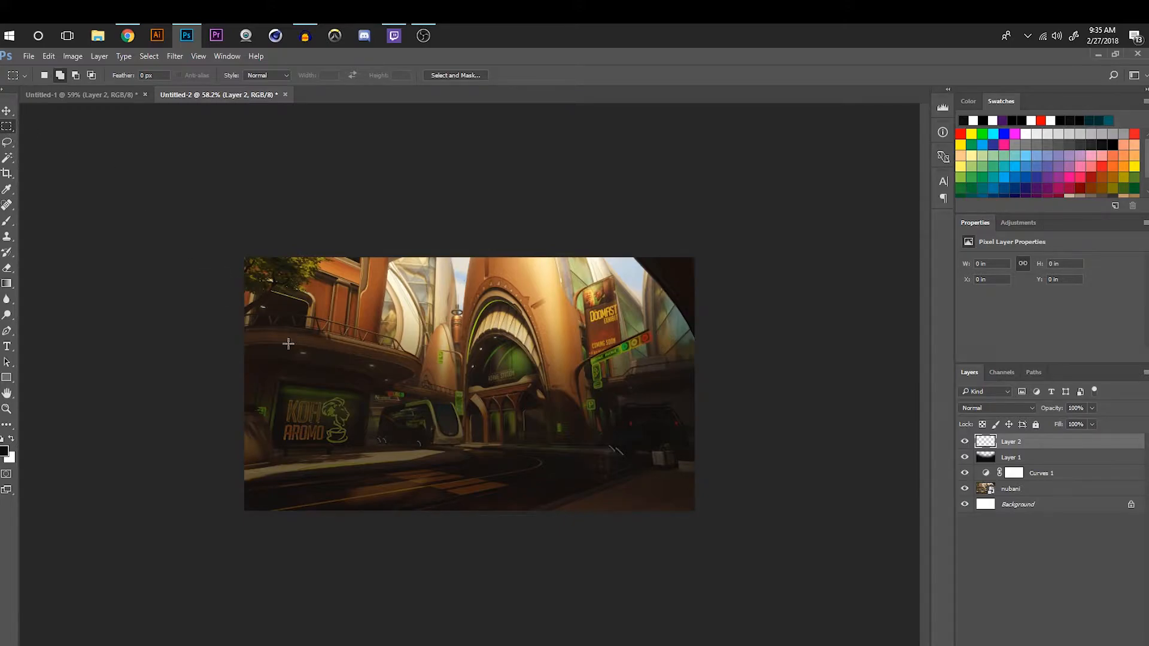
pyautogui.moveTo(244, 316); pyautogui.dragTo(704, 471)
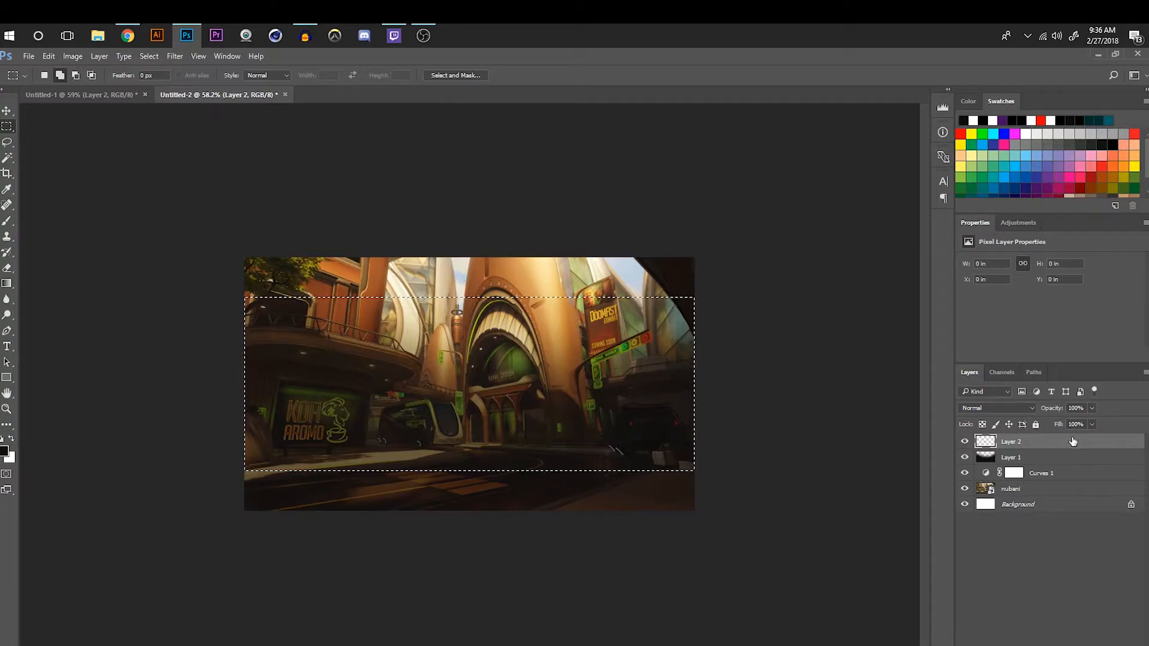
pyautogui.rightClick(444, 382)
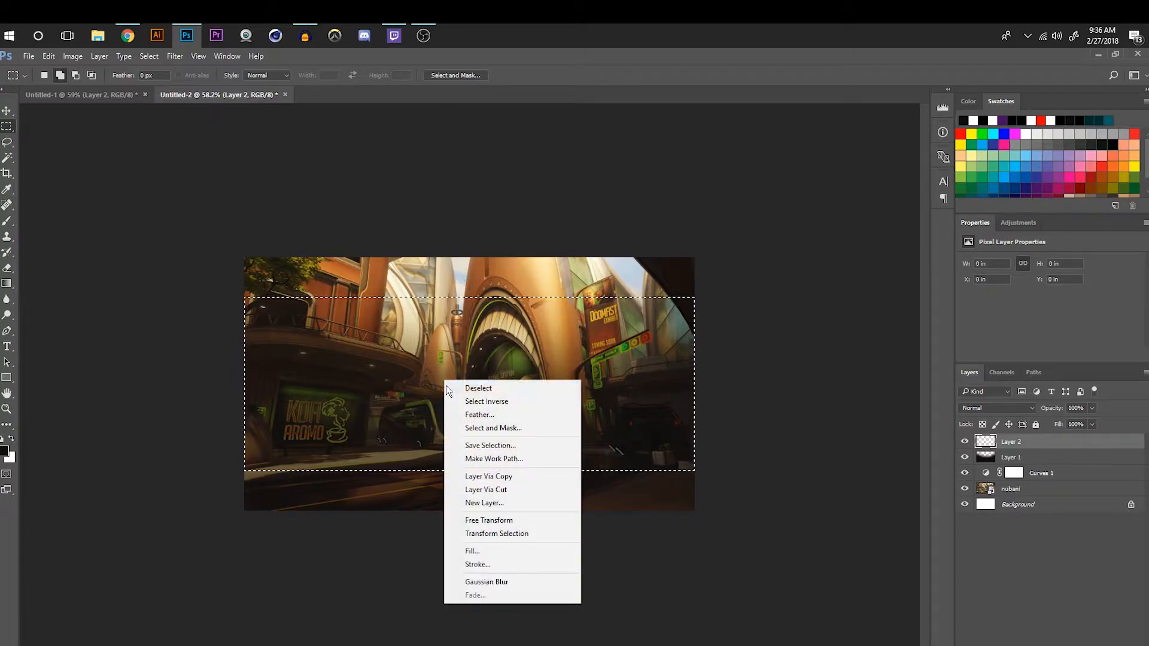
pyautogui.click(501, 552)
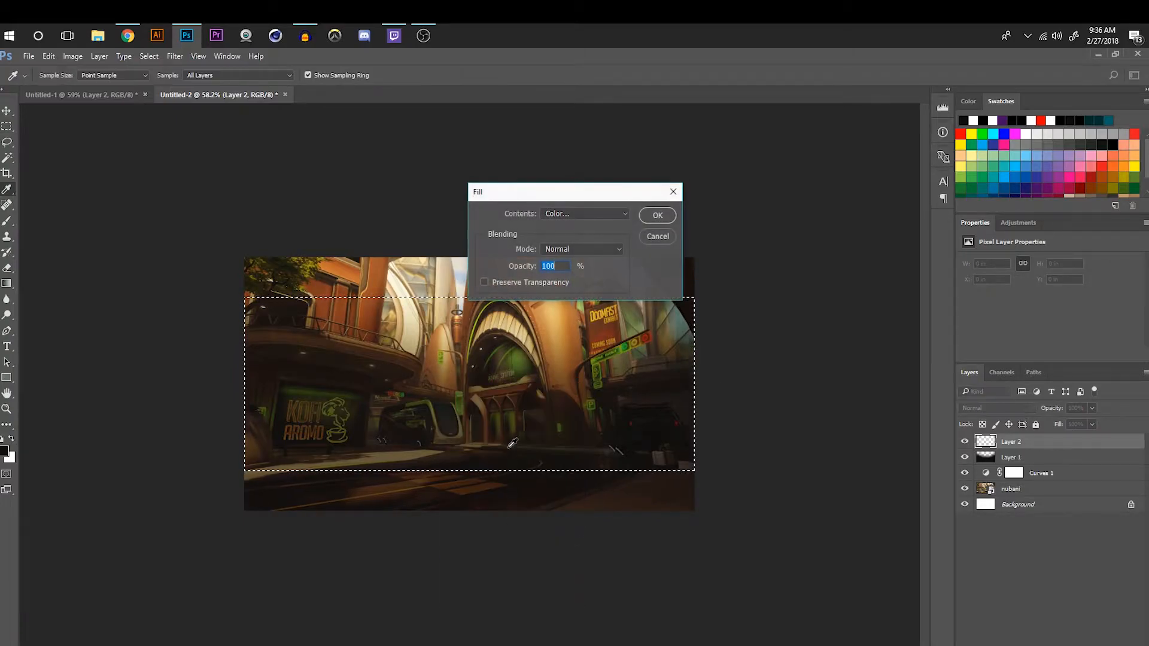
pyautogui.click(590, 212)
pyautogui.click(571, 293)
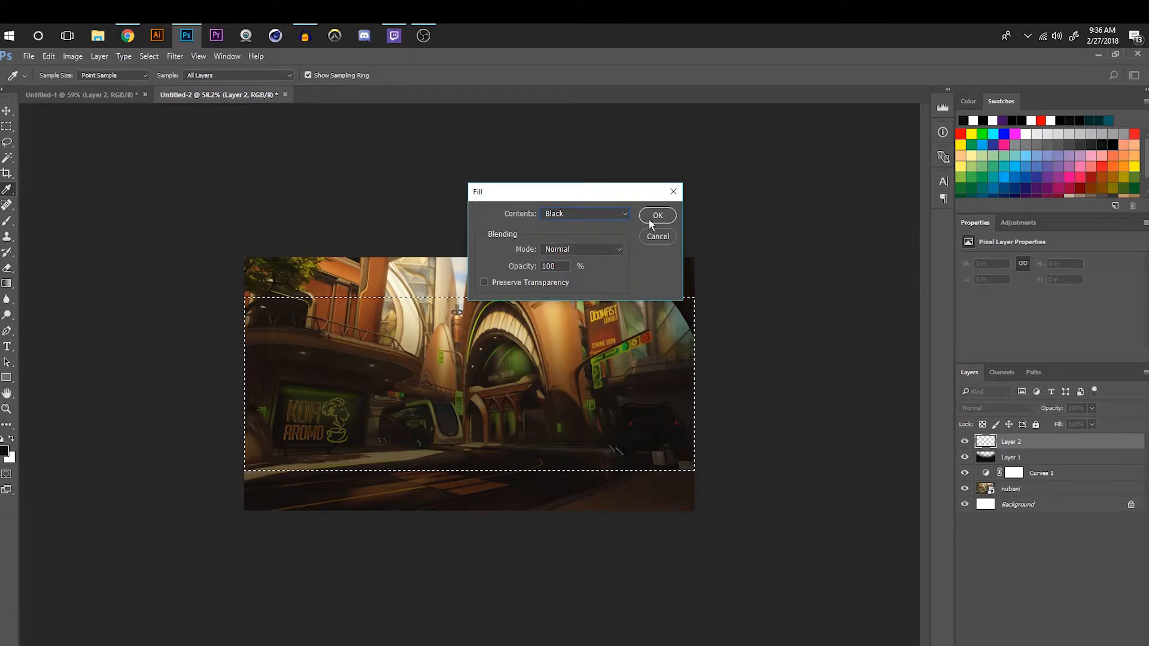
pyautogui.click(649, 219)
pyautogui.press('m')
# Reduce the black band layer's opacity to 75% and deselect the band
pyautogui.click(1092, 408)
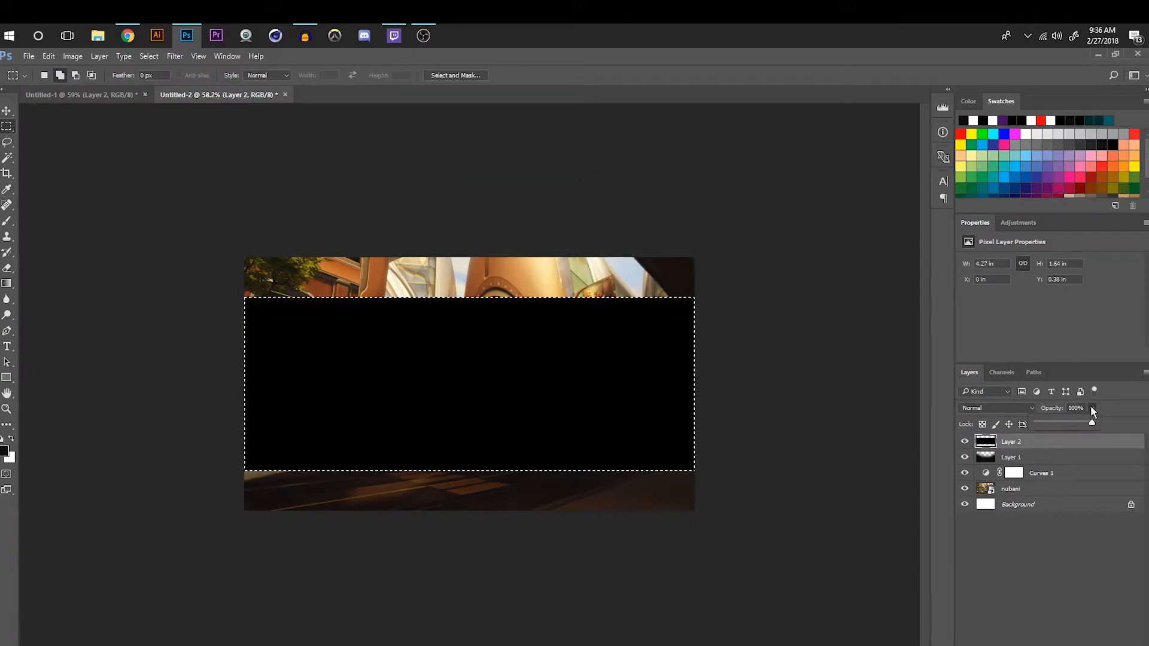
pyautogui.click(1076, 424)
pyautogui.click(1080, 423)
pyautogui.hotkey('ctrl', 'd')
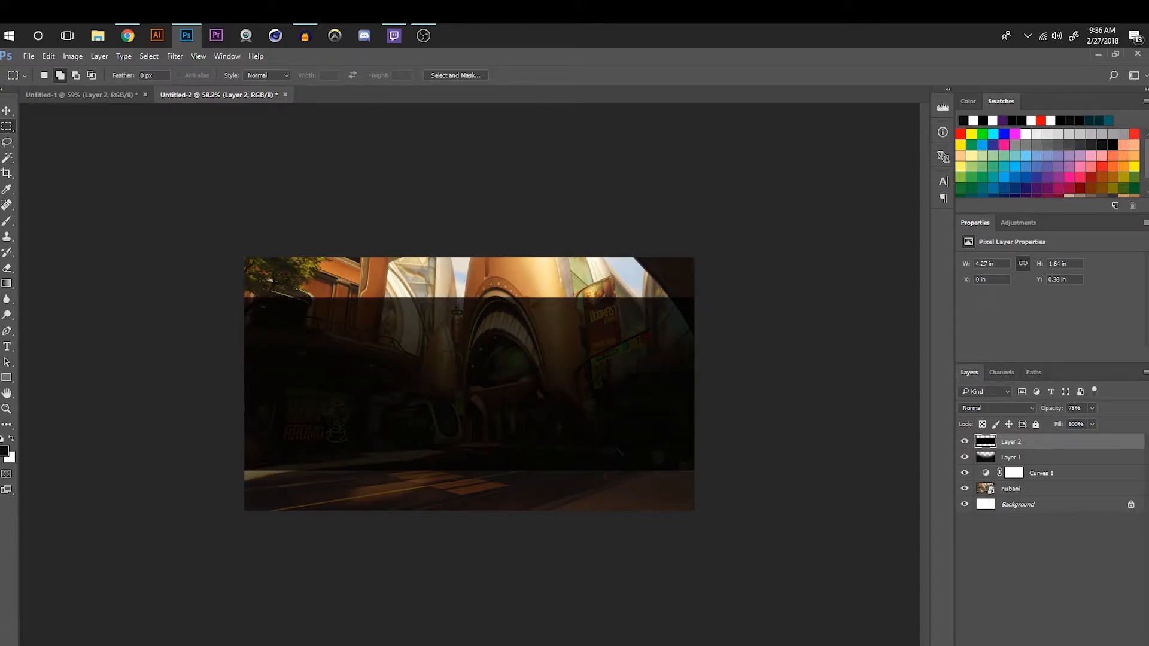
# On a new layer, select the whole canvas and stroke it with a 10 px white (#ffffff) border located inside
pyautogui.hotkey('ctrl', 'shift', 'alt', 'n')
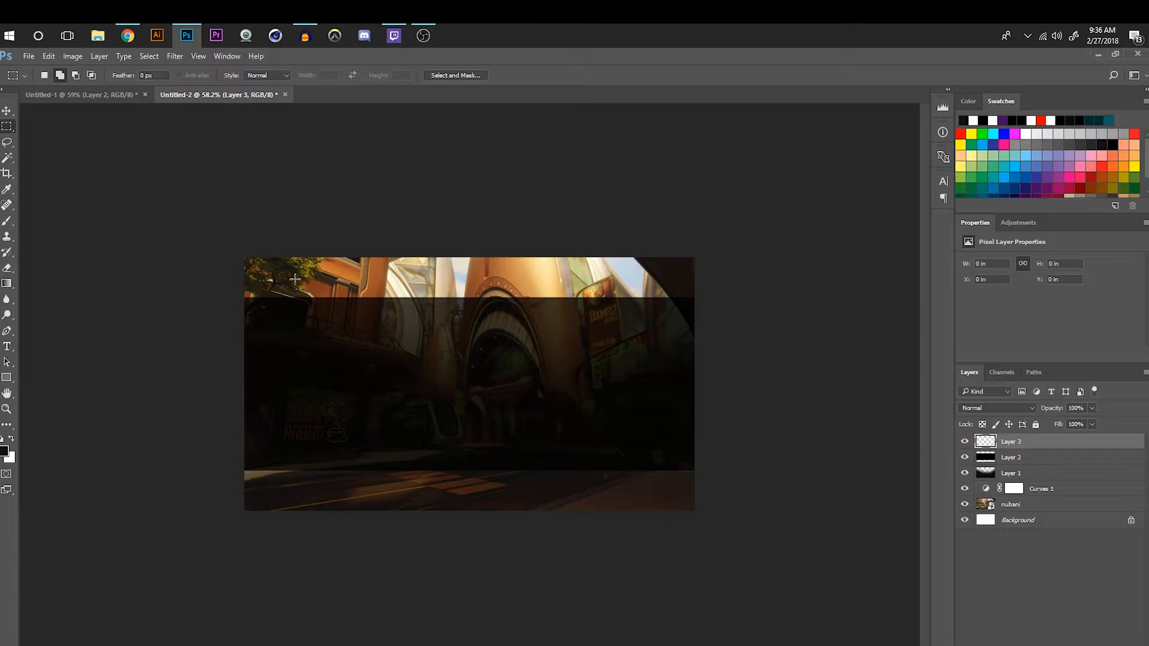
pyautogui.moveTo(237, 251); pyautogui.dragTo(776, 530)
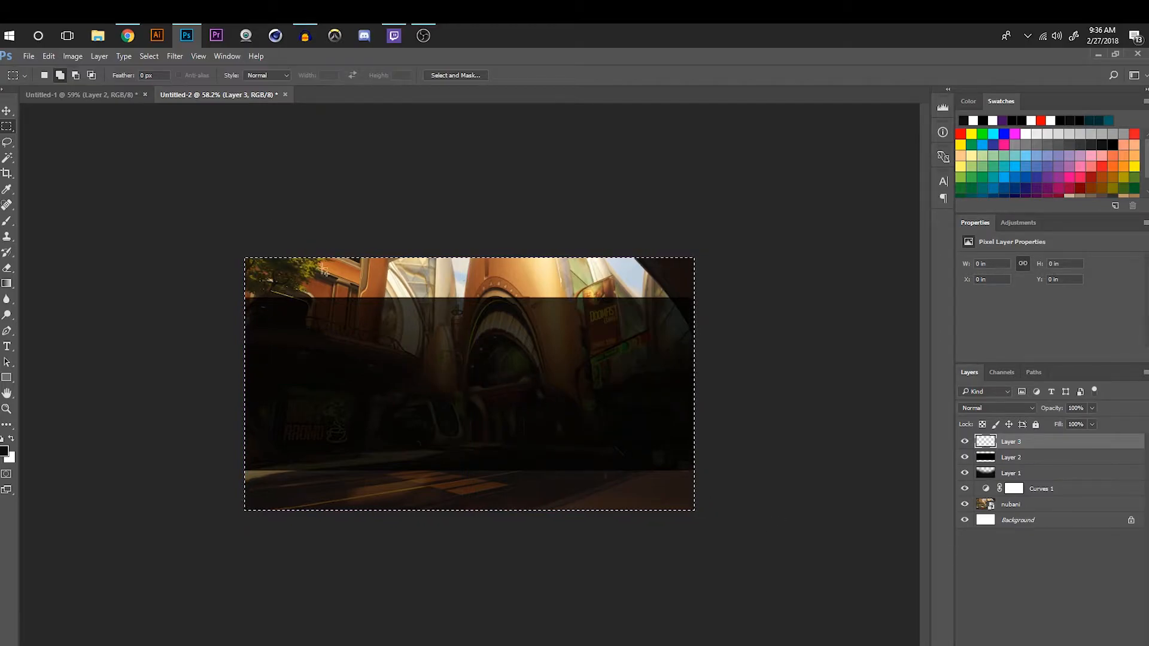
pyautogui.rightClick(592, 425)
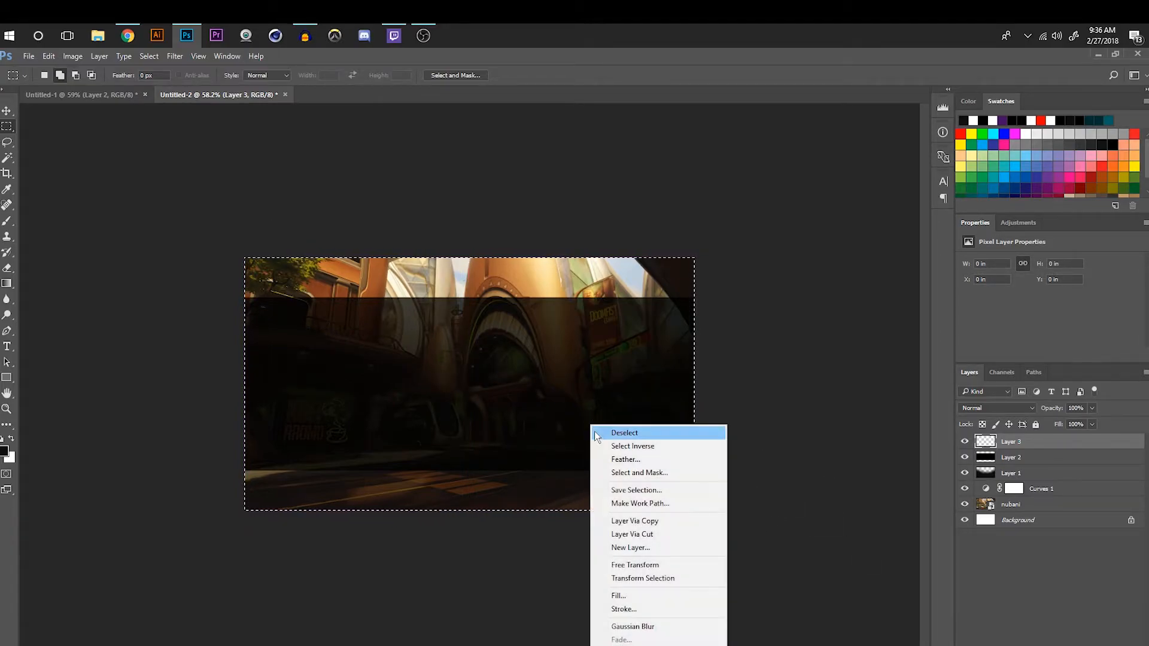
pyautogui.click(625, 606)
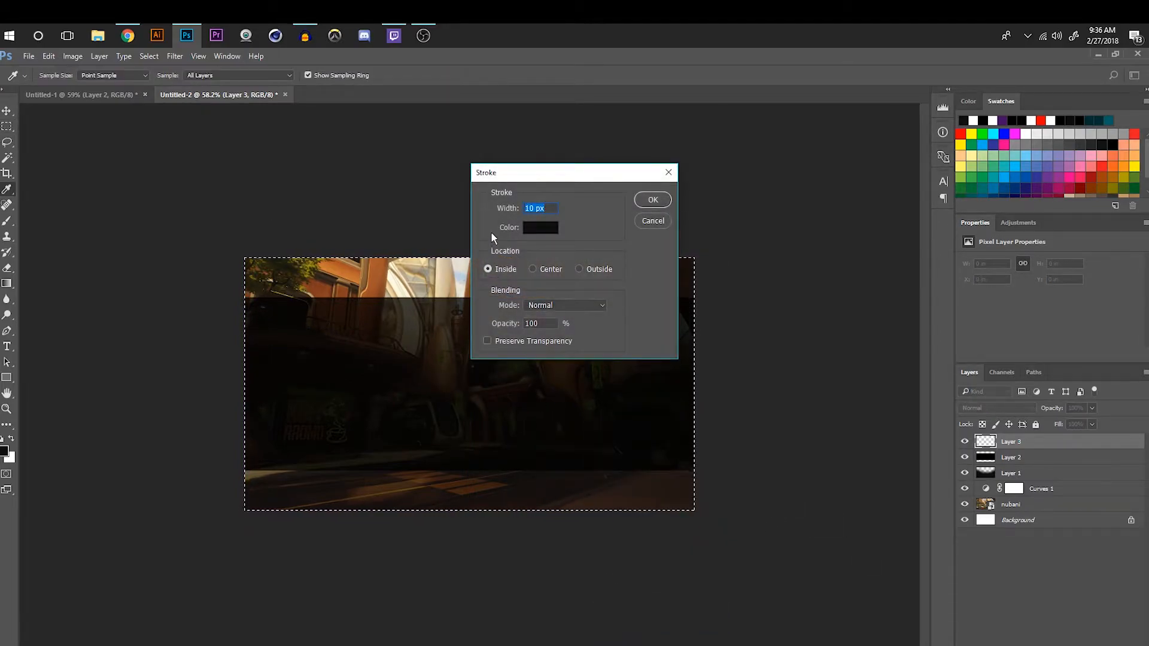
pyautogui.click(542, 229)
pyautogui.click(578, 444)
pyautogui.click(569, 434)
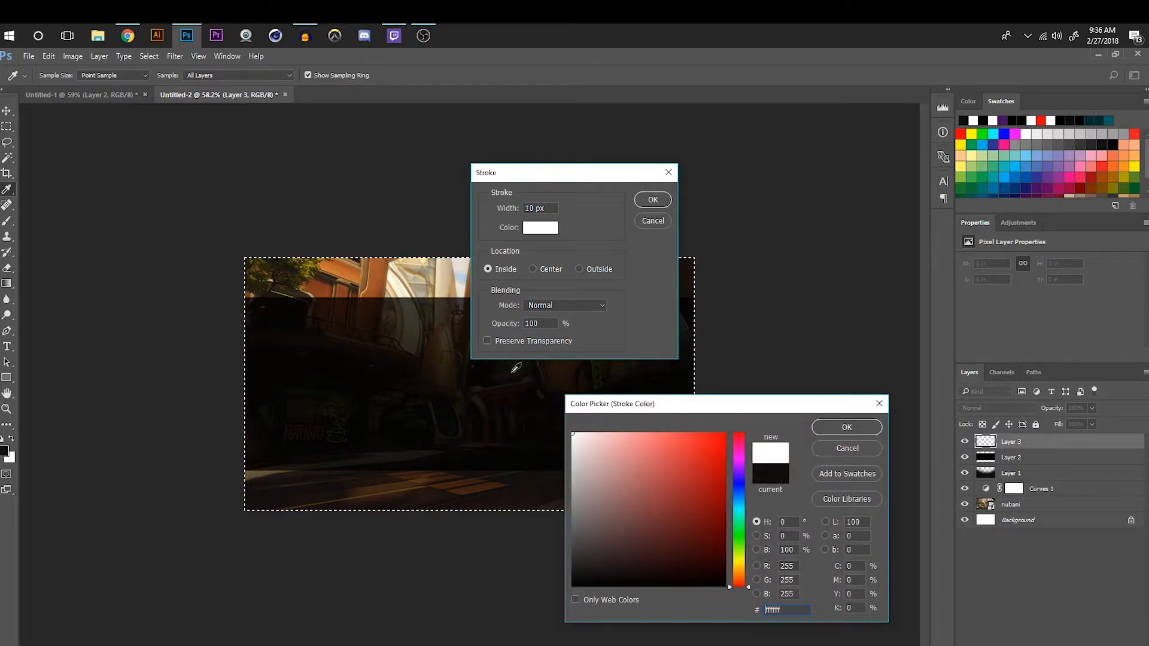
pyautogui.click(652, 200)
pyautogui.click(823, 429)
pyautogui.click(649, 200)
pyautogui.press('m')
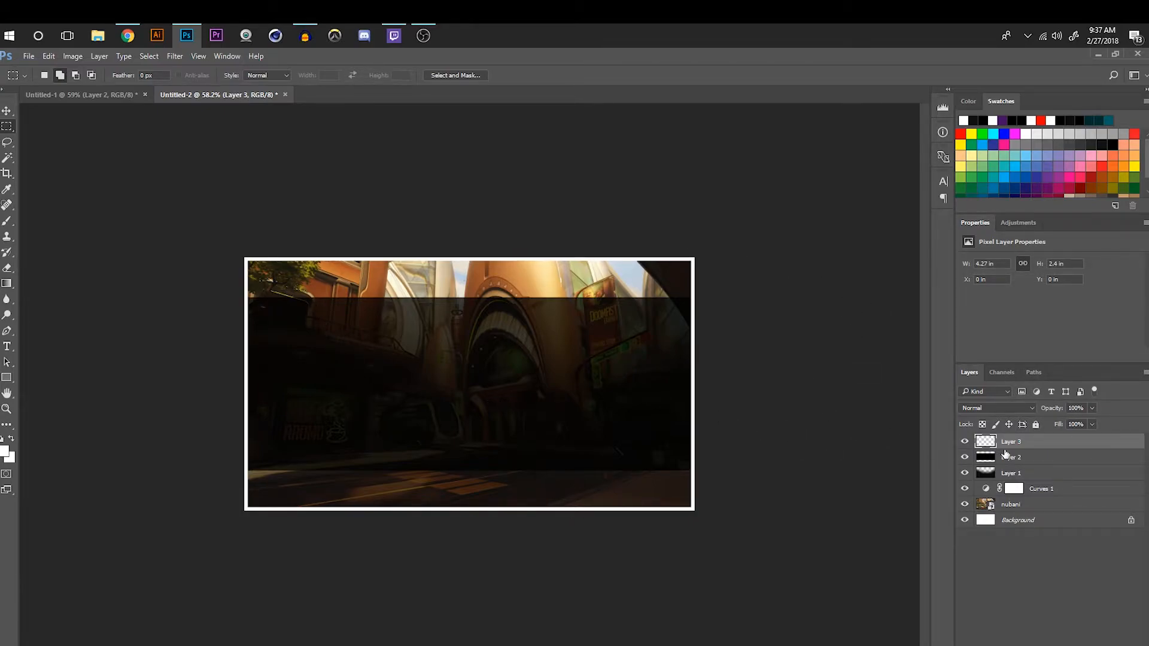
# Set the border layer's blend mode to Overlay and add a drop shadow with 13% spread and 16 px size
pyautogui.click(1014, 407)
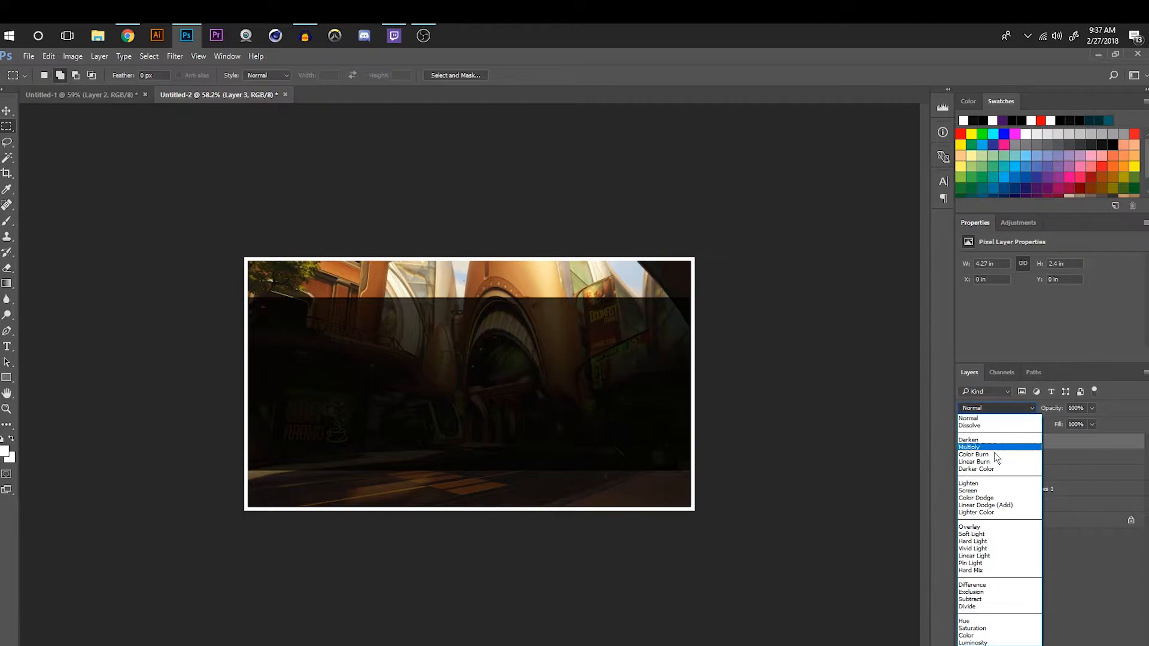
pyautogui.click(981, 527)
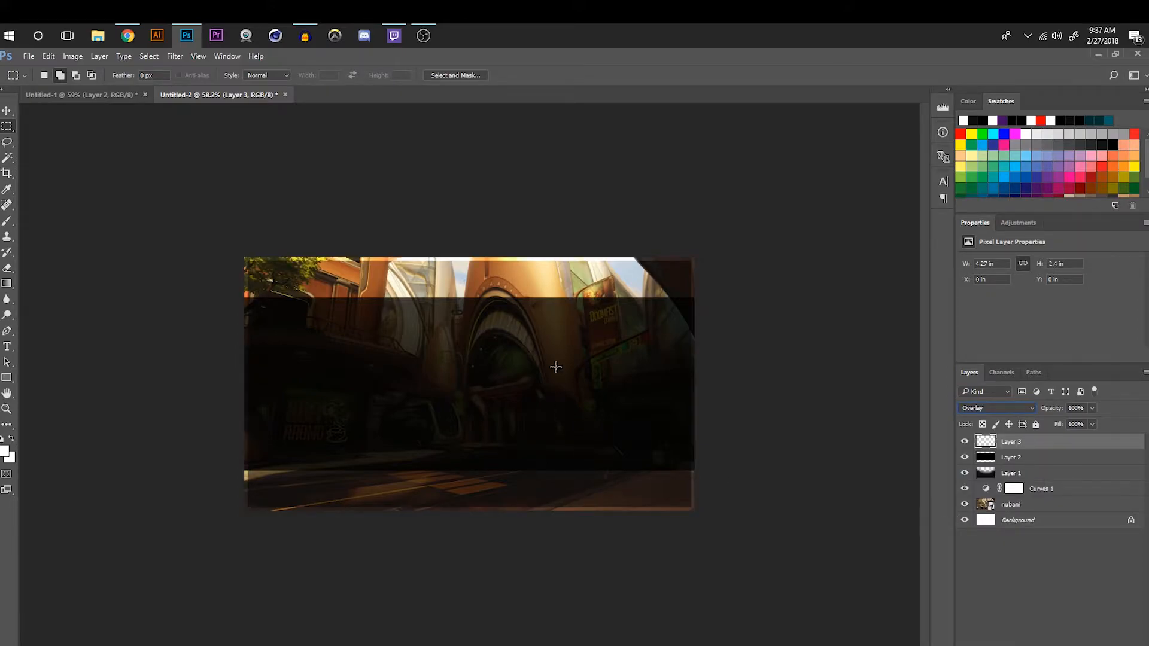
pyautogui.doubleClick(1056, 443)
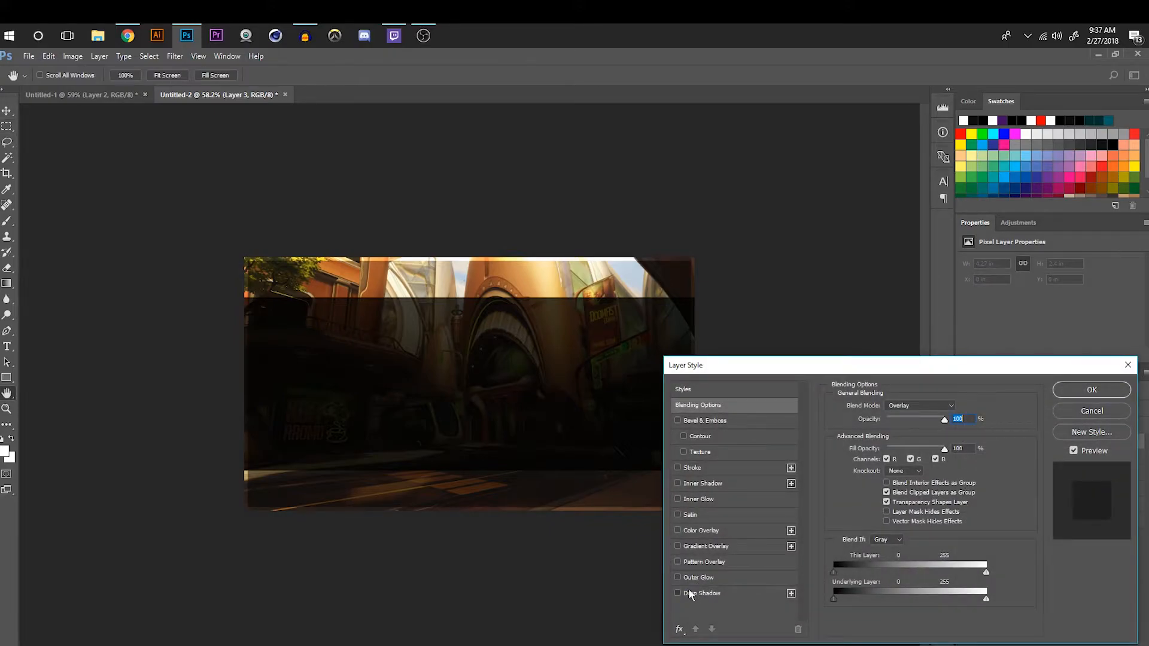
pyautogui.click(690, 594)
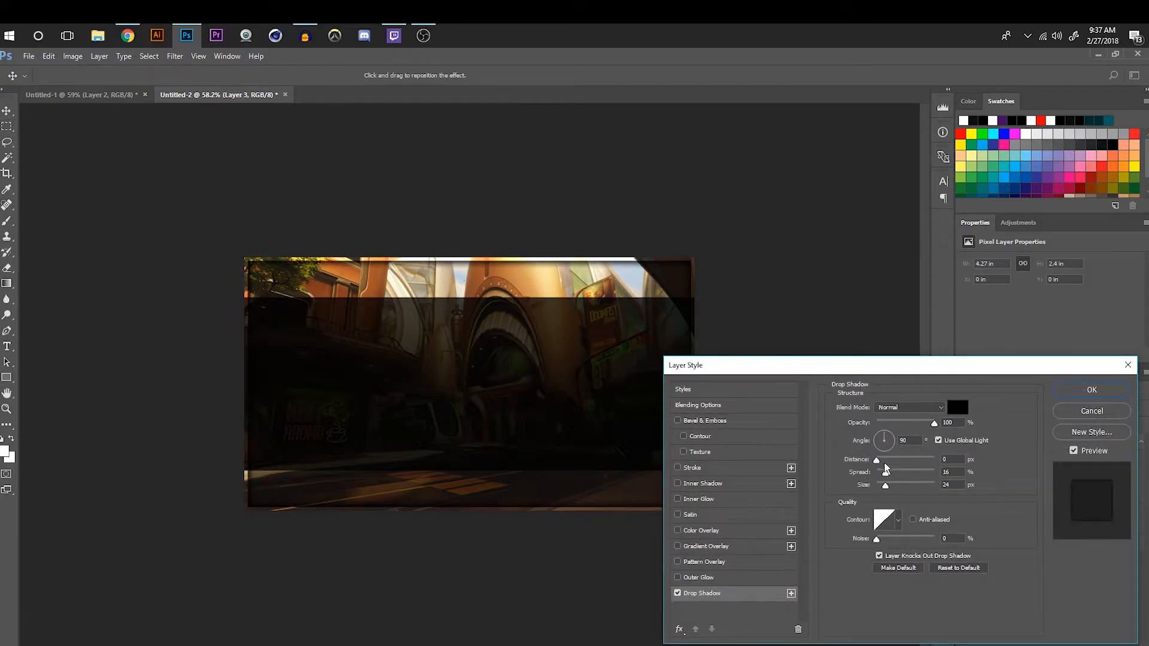
pyautogui.moveTo(887, 478); pyautogui.dragTo(885, 488)
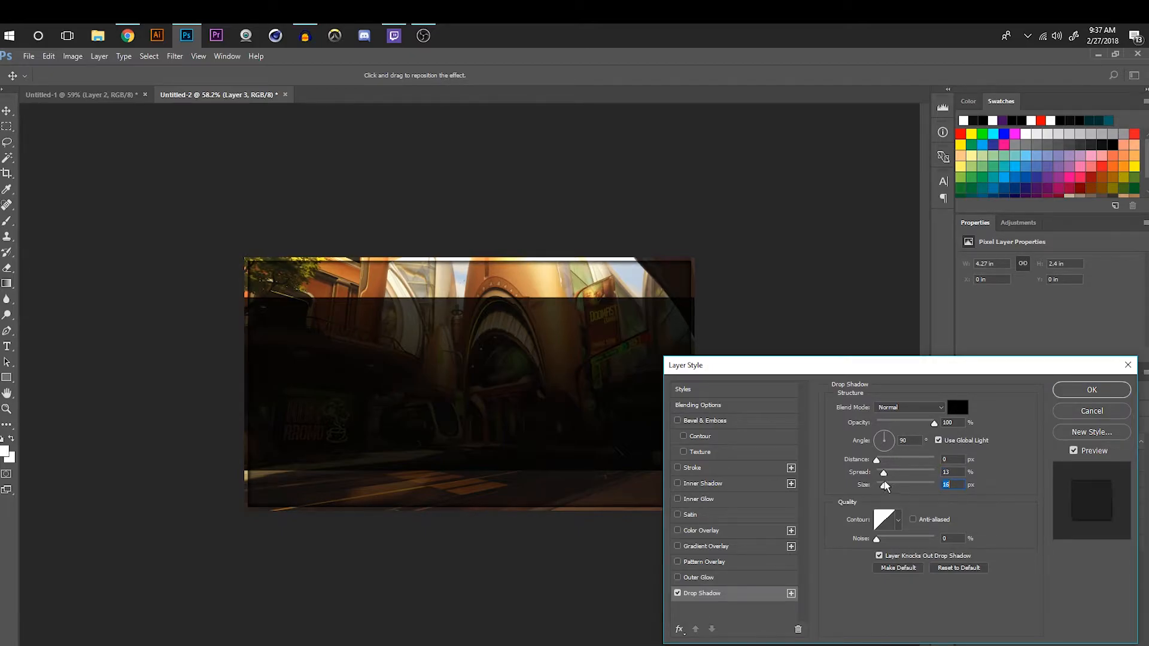
pyautogui.press('Return')
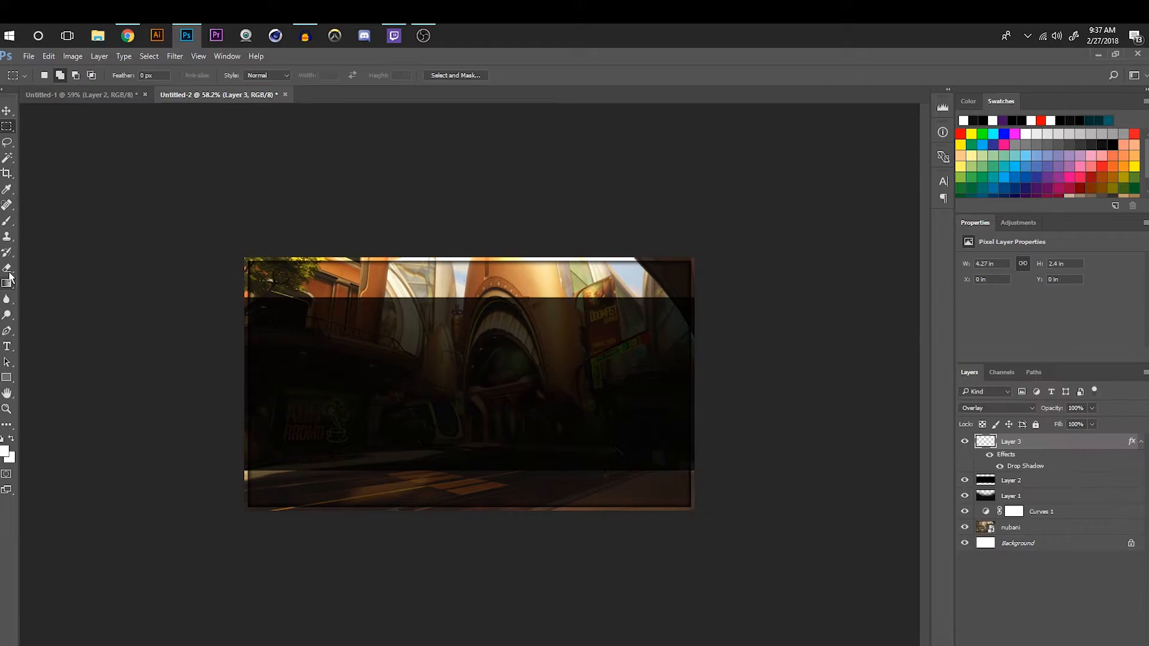
# Add the white title text THUMBNAIL in BigNoodleTitling at 72 pt and place it in the upper part of the black band
pyautogui.click(7, 347)
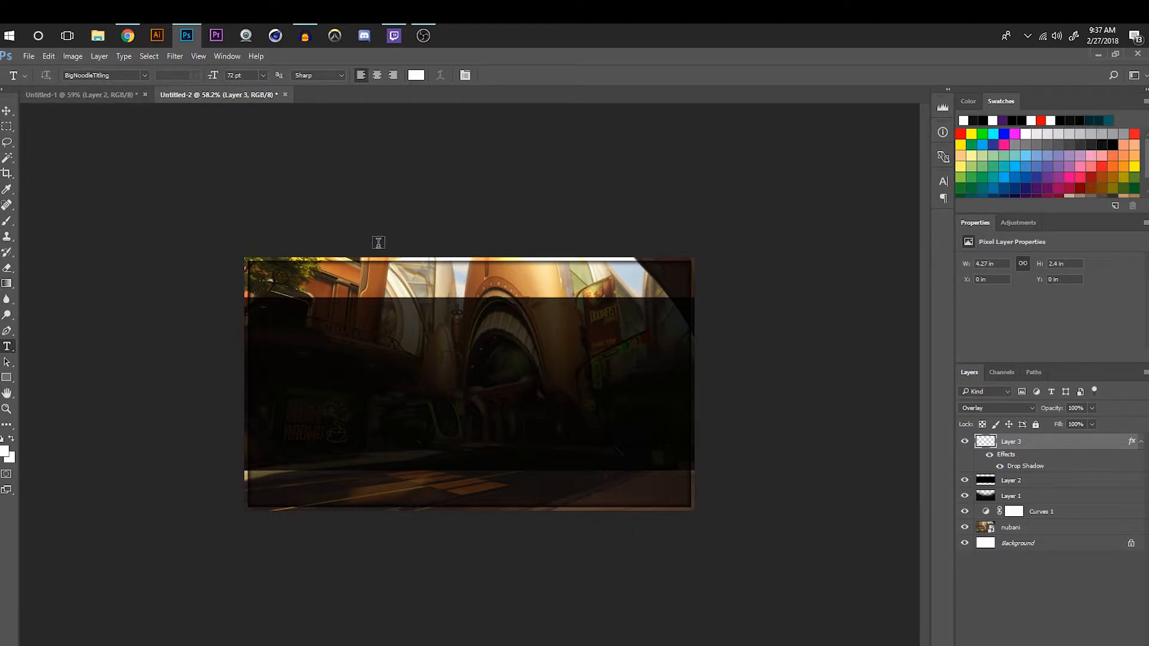
pyautogui.click(384, 336)
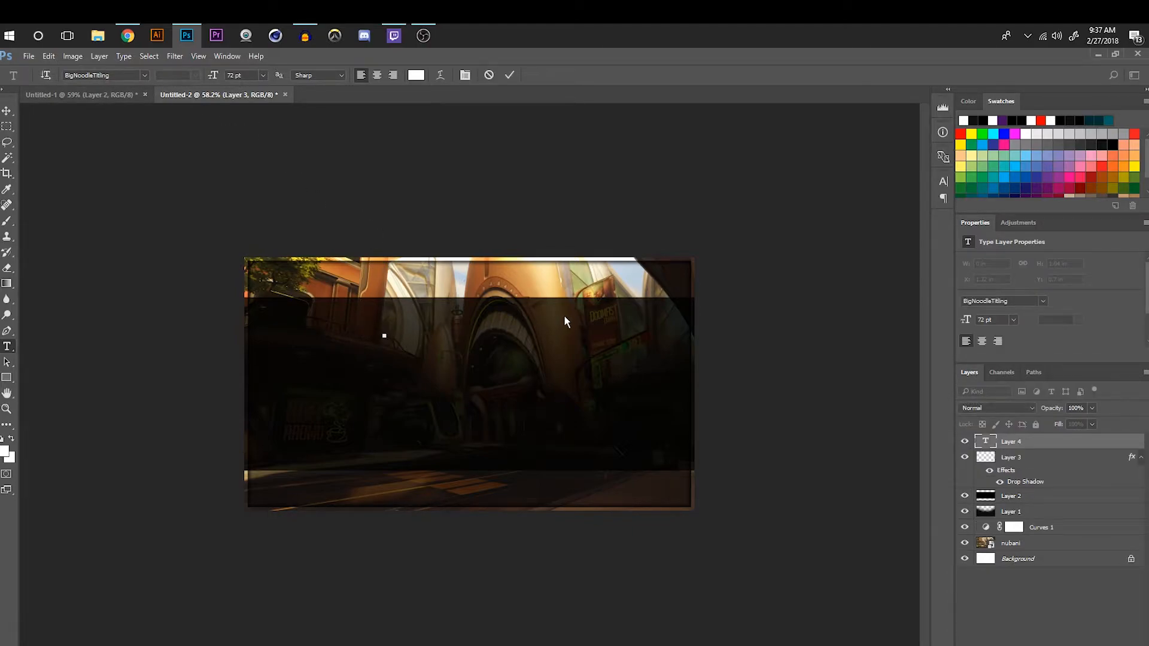
pyautogui.write('TU')
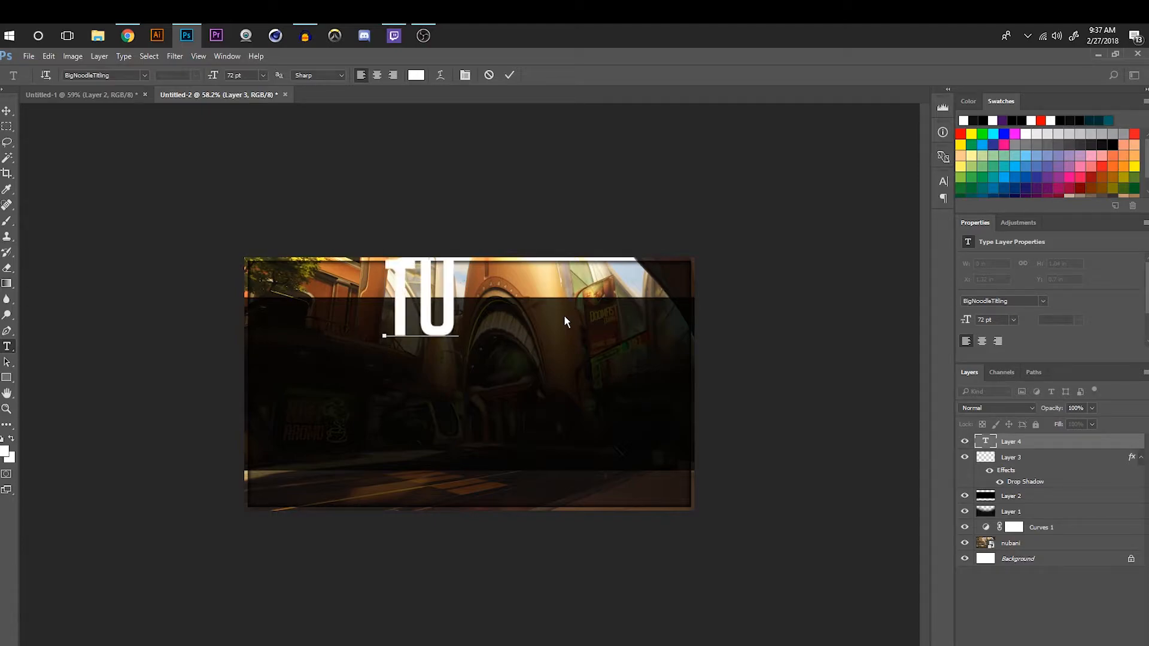
pyautogui.press('BackSpace')
pyautogui.write('HUM')
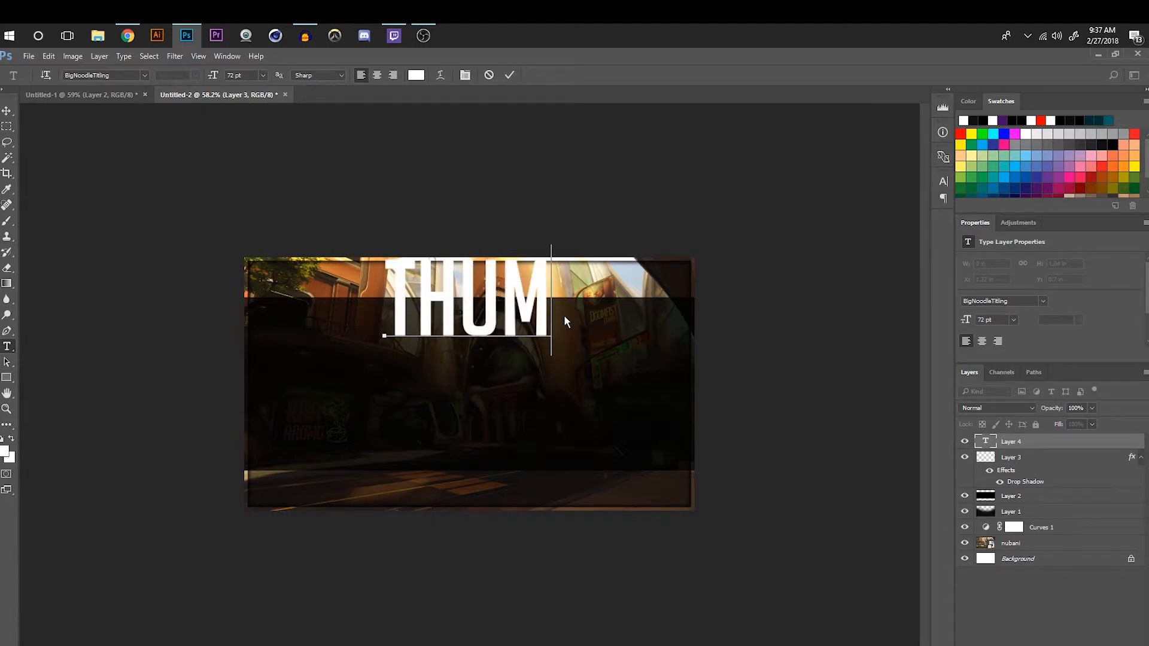
pyautogui.write('BNAIL')
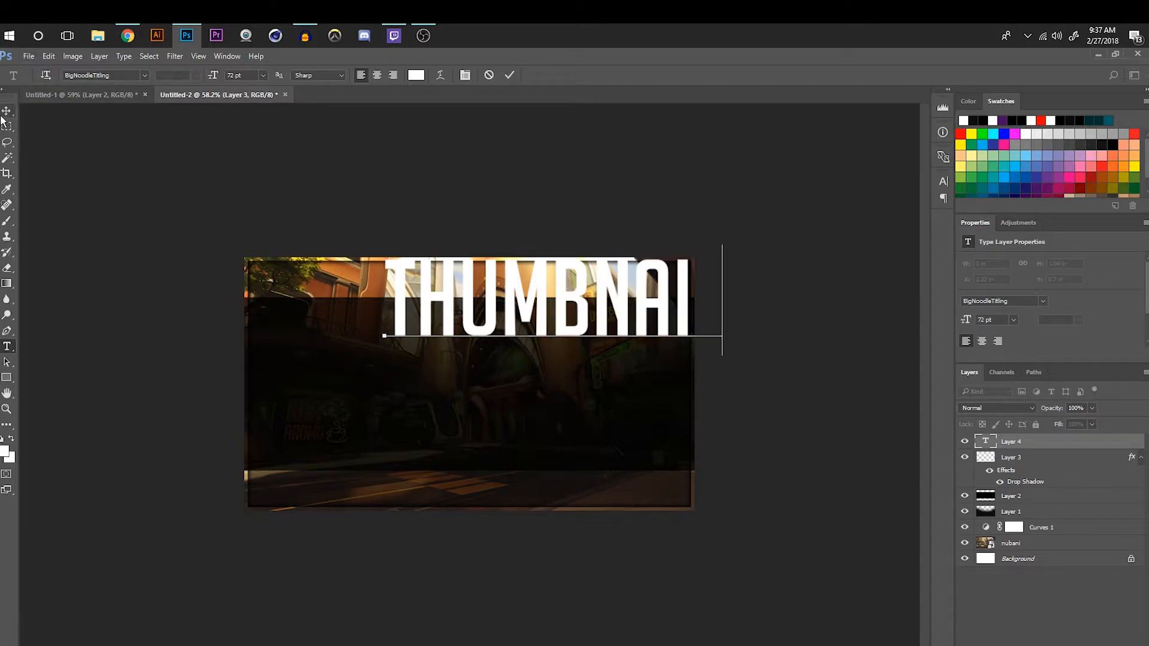
pyautogui.click(6, 111)
pyautogui.moveTo(497, 311); pyautogui.dragTo(422, 351)
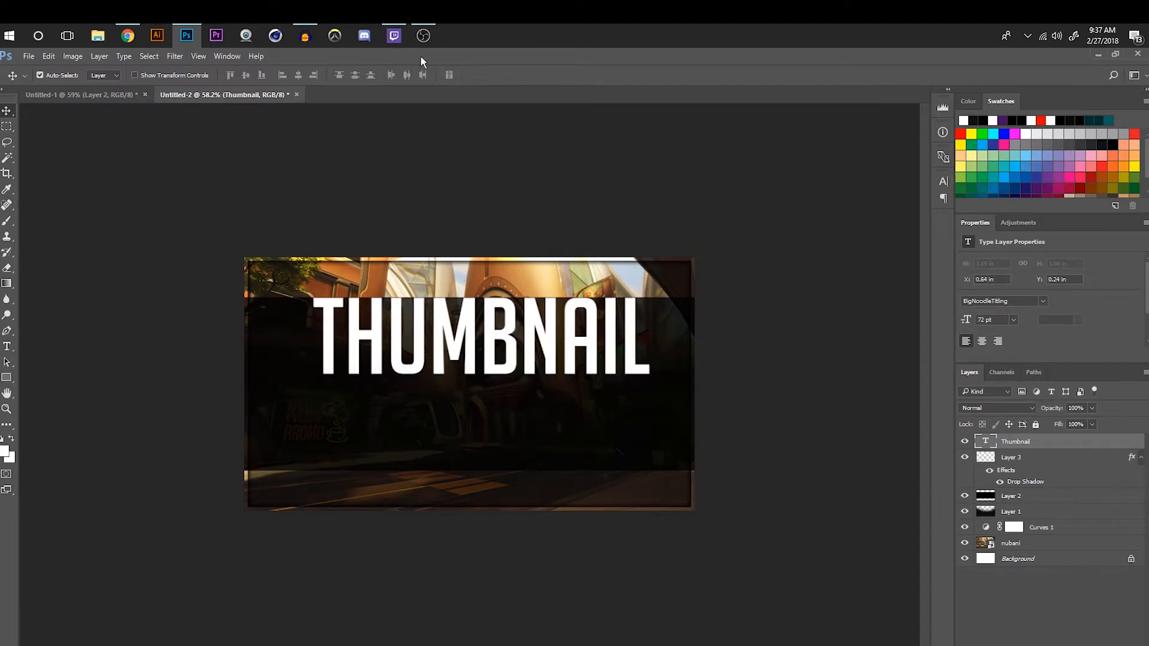
# Scale the THUMBNAIL text down to about 89% and shift it slightly toward the left edge of the image
pyautogui.hotkey('ctrl', 't')
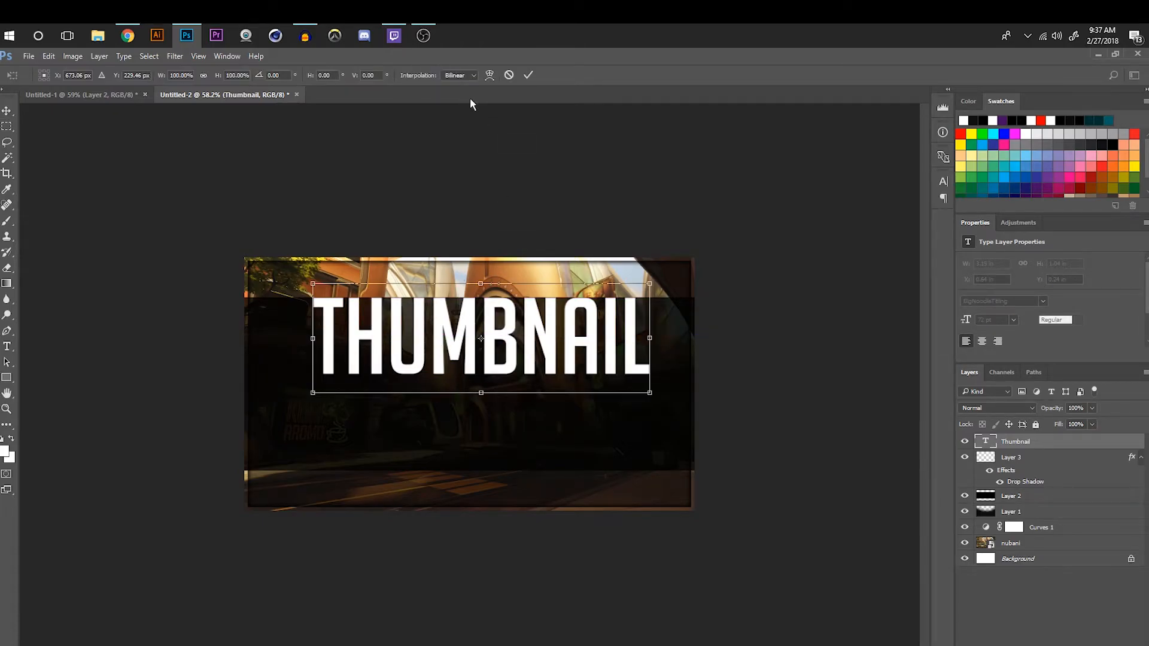
pyautogui.moveTo(655, 289); pyautogui.dragTo(633, 290)
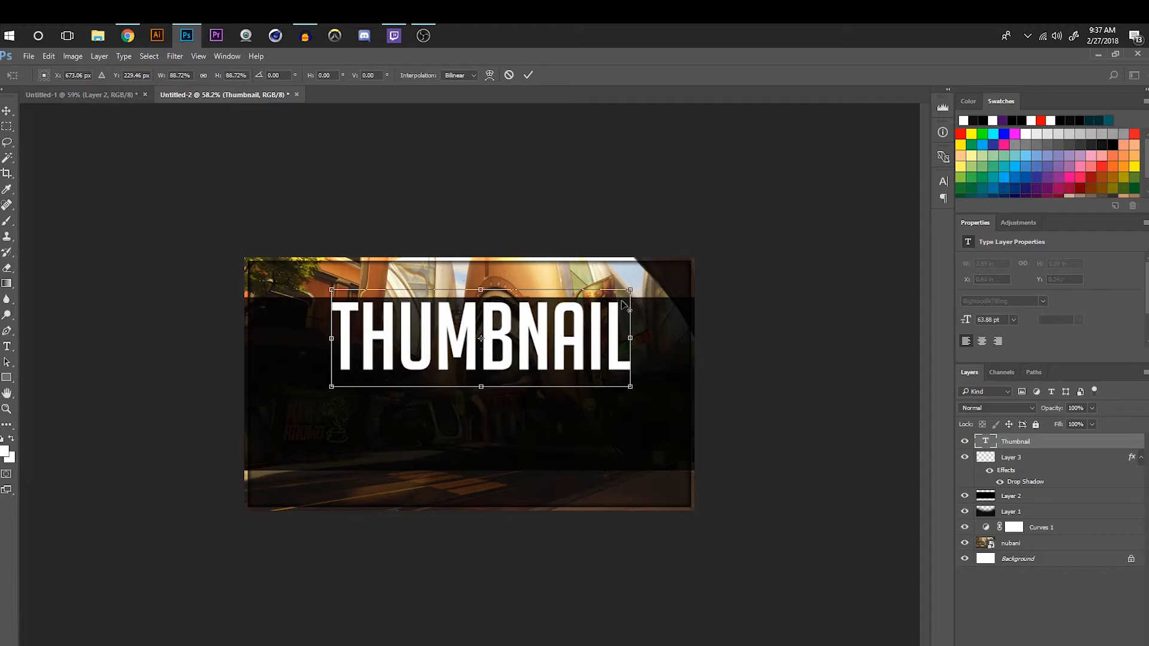
pyautogui.moveTo(582, 328); pyautogui.dragTo(569, 327)
pyautogui.click(528, 74)
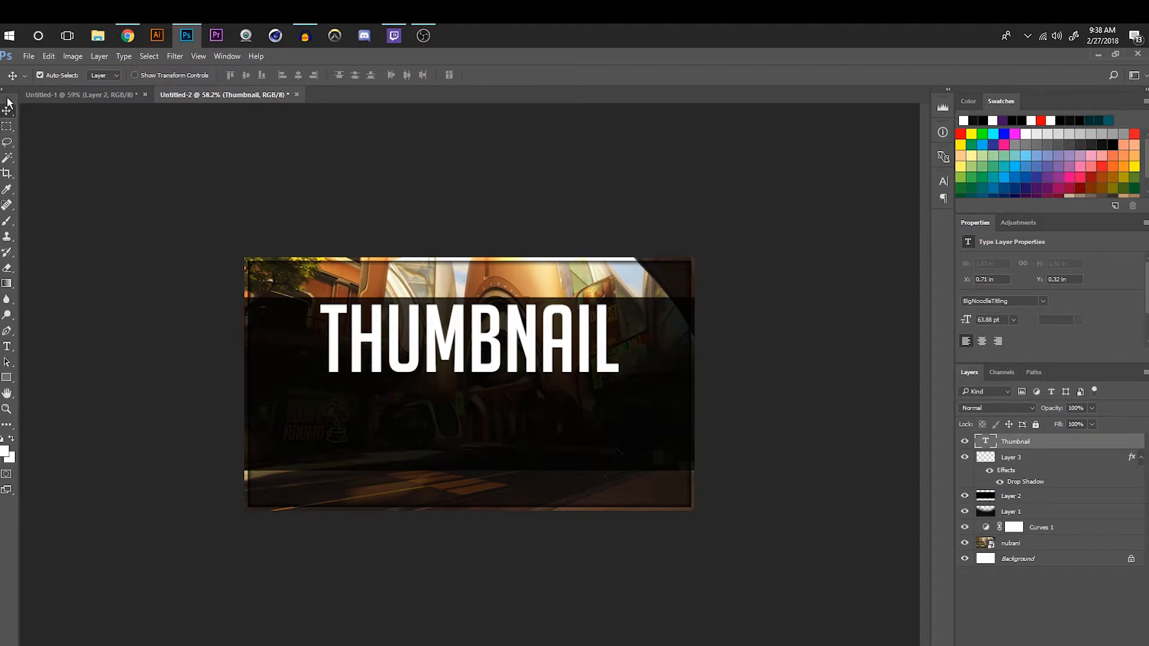
# Add a second white text layer reading TUTORIAL at 72 pt and place it centered beneath THUMBNAIL
pyautogui.click(7, 347)
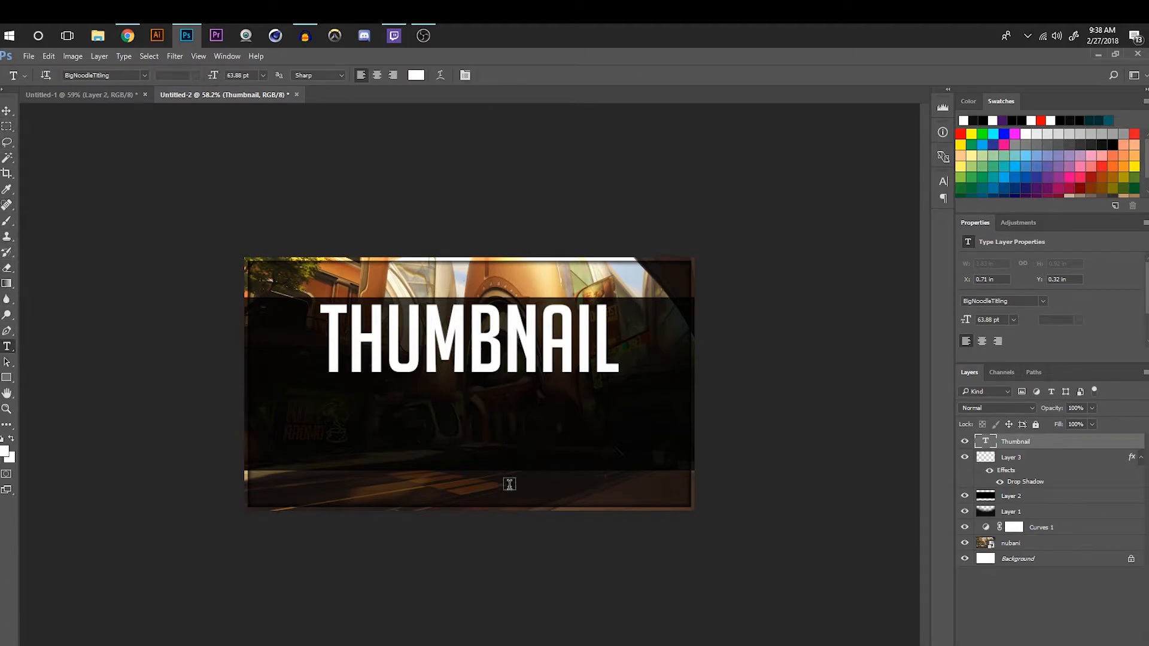
pyautogui.click(451, 435)
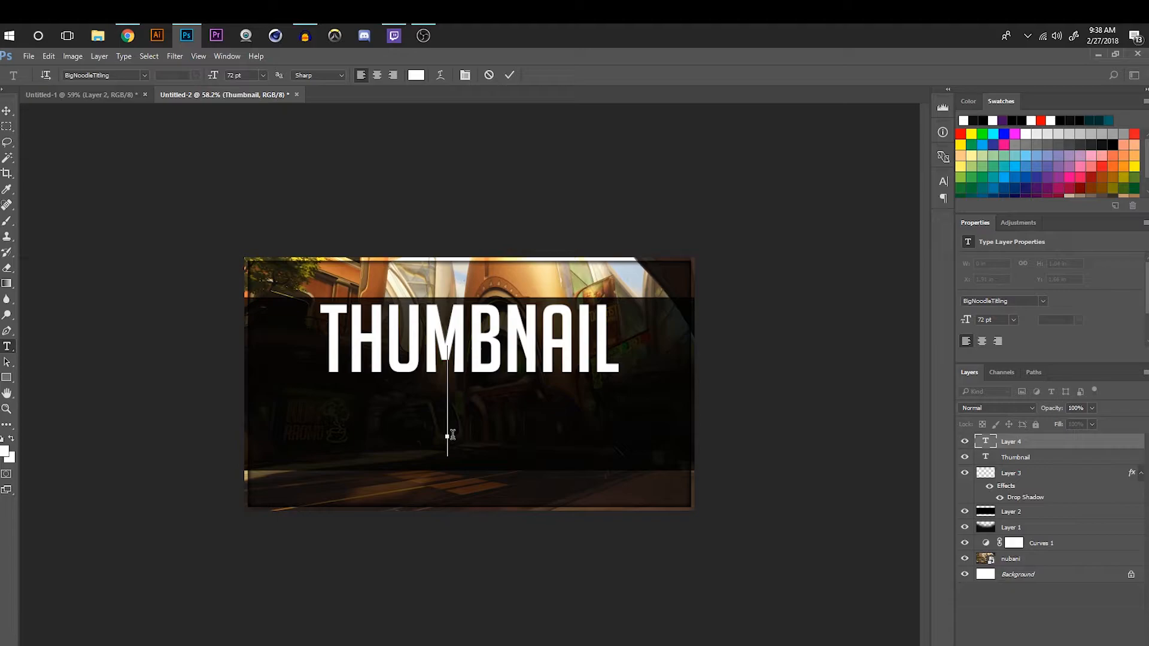
pyautogui.write('TUTORIA')
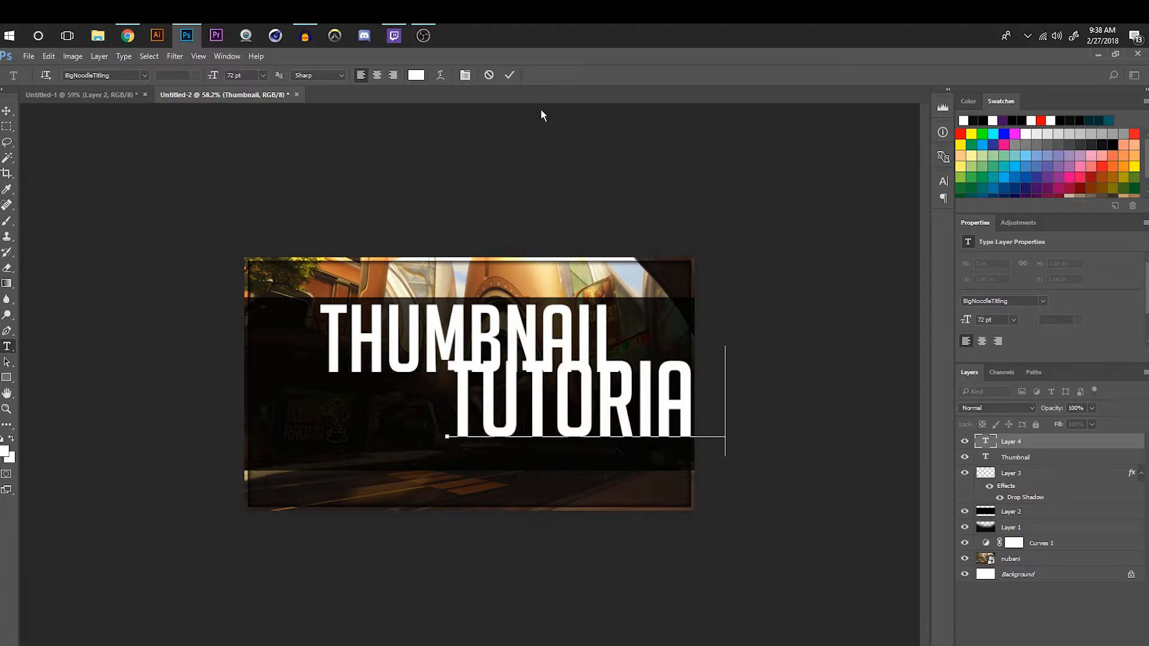
pyautogui.click(509, 75)
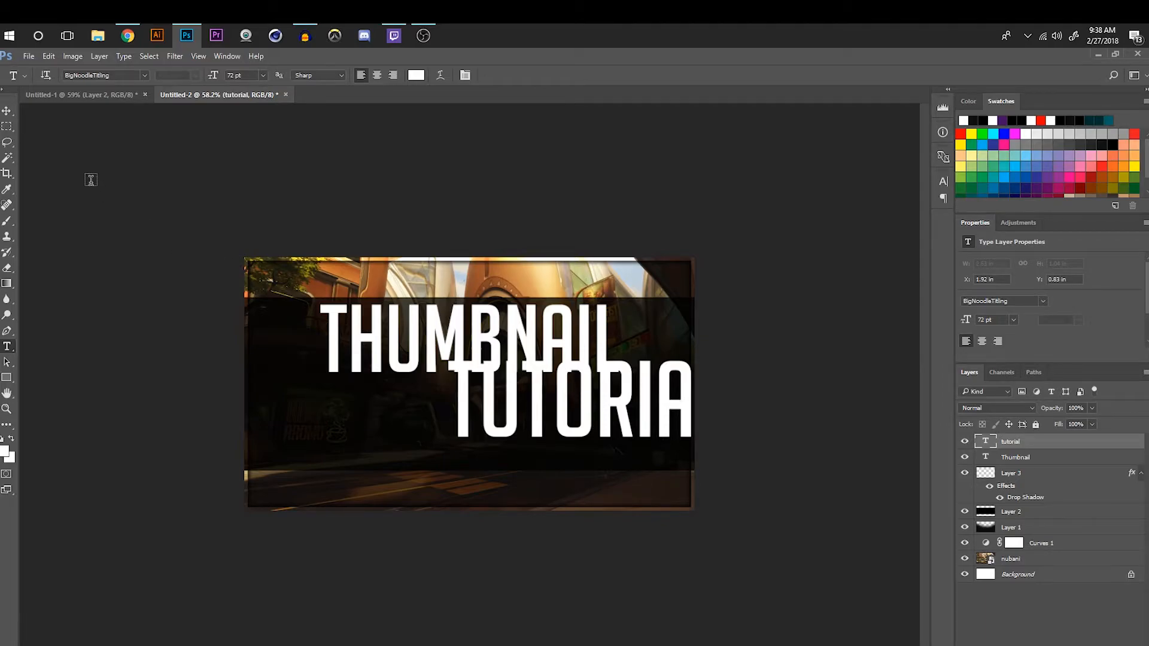
pyautogui.click(7, 111)
pyautogui.moveTo(594, 383); pyautogui.dragTo(473, 407)
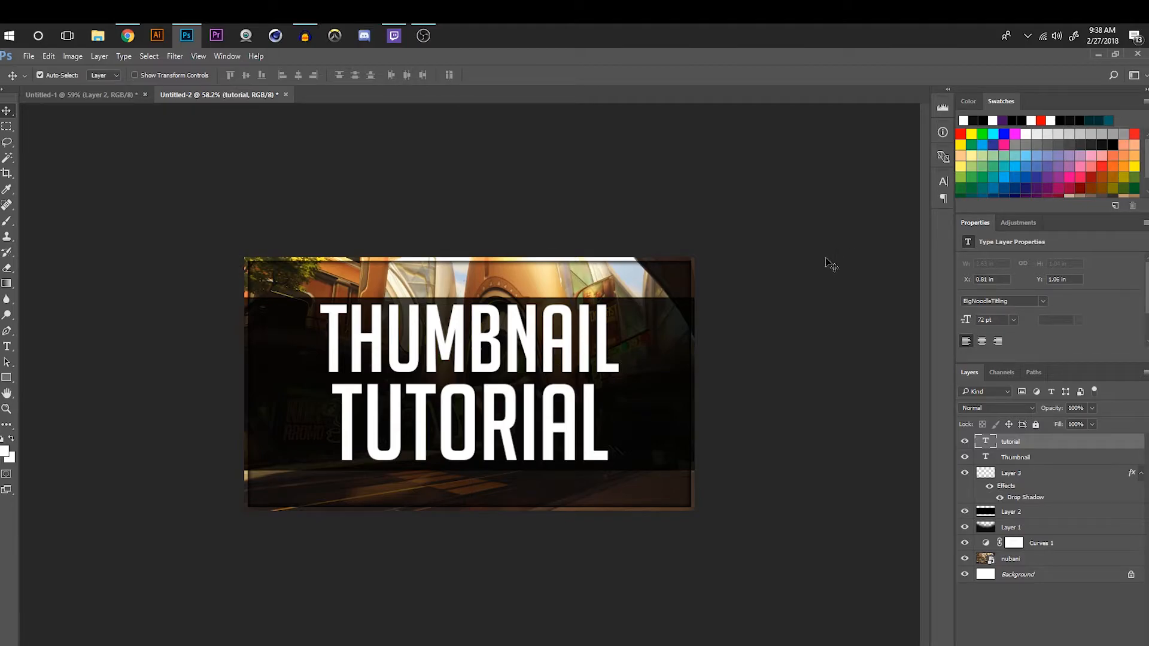
# Scale the THUMBNAIL text down to about 48 pt and move TUTORIAL slightly up toward it
pyautogui.click(492, 317)
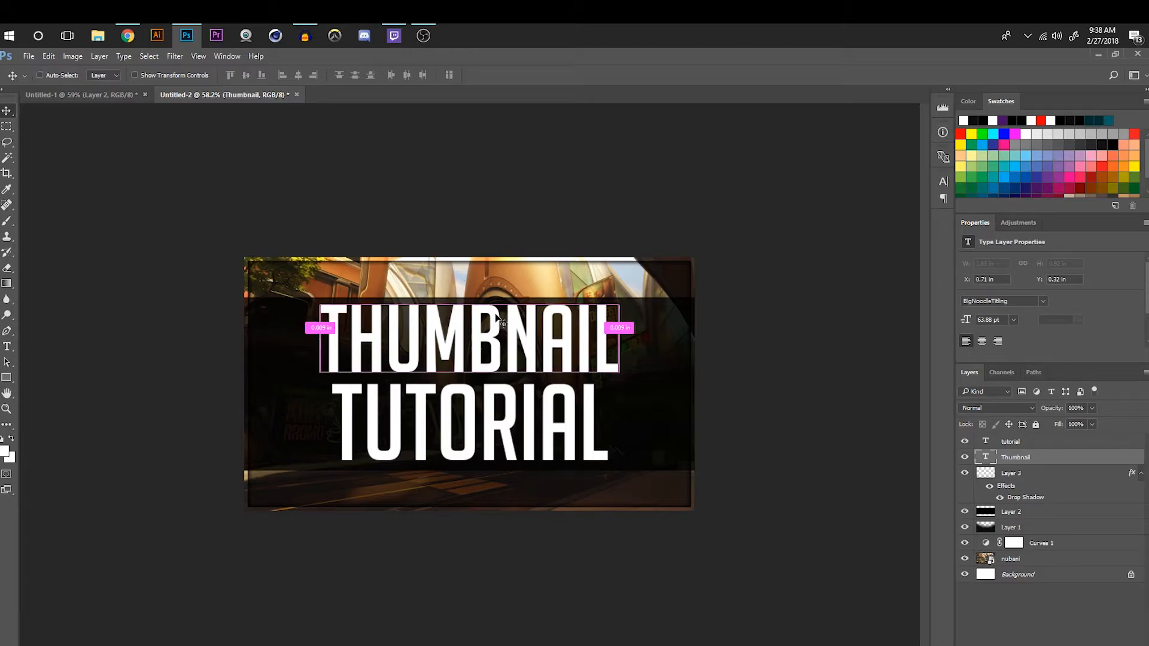
pyautogui.hotkey('ctrl', 't')
pyautogui.moveTo(619, 292); pyautogui.dragTo(582, 302)
pyautogui.click(528, 74)
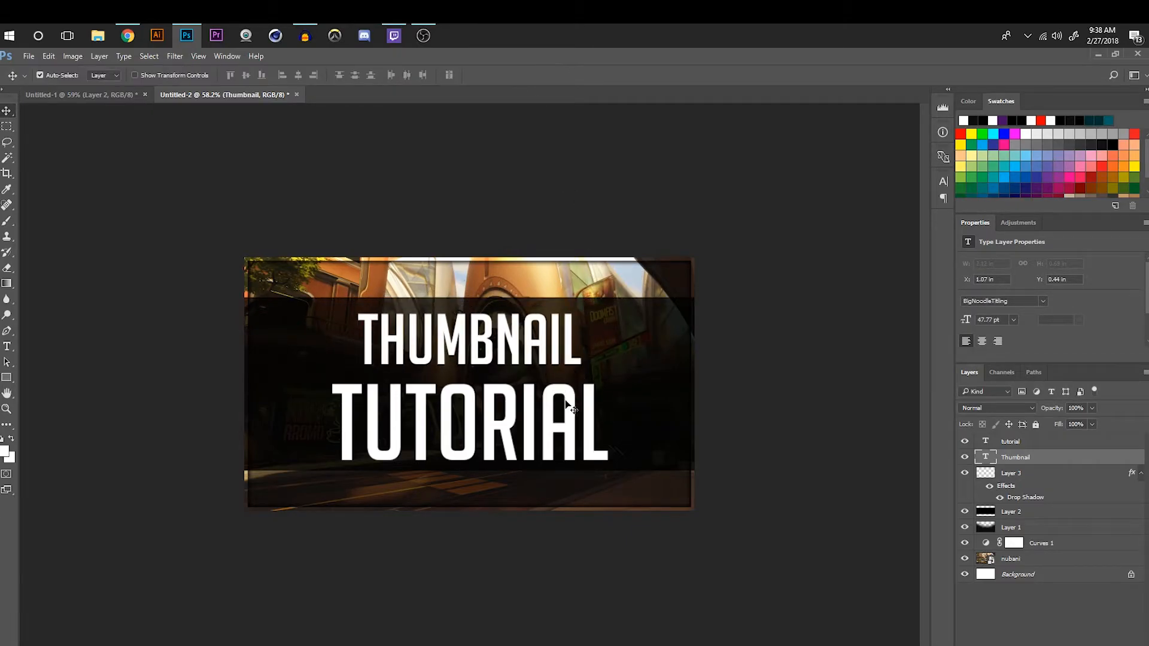
pyautogui.moveTo(568, 401); pyautogui.dragTo(569, 392)
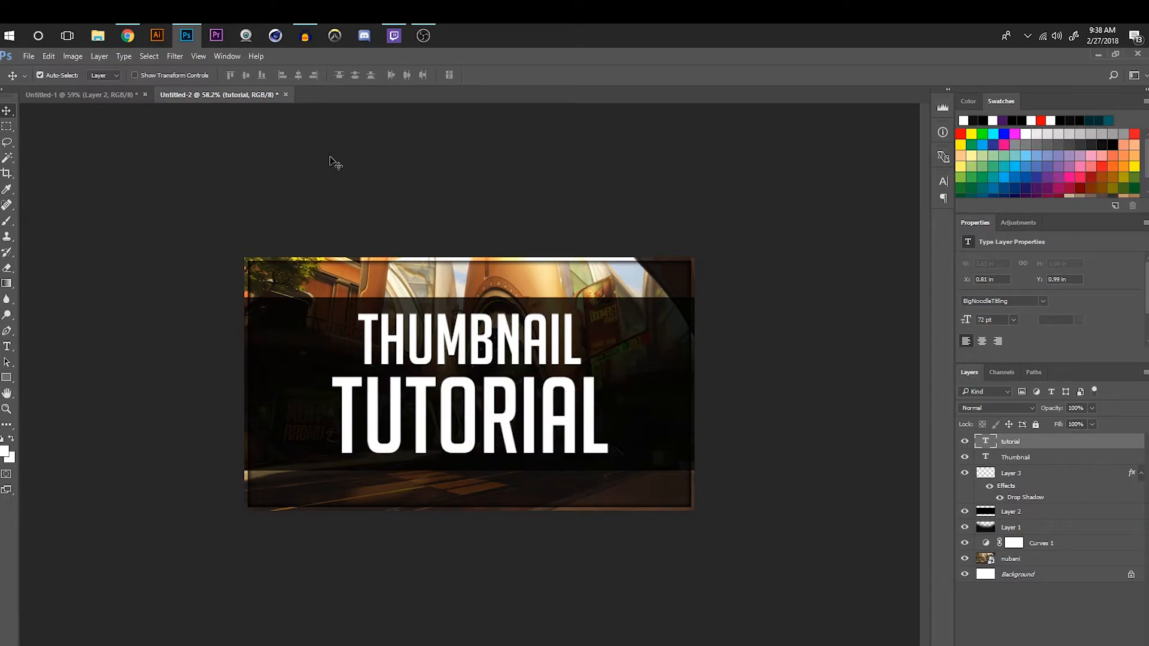
# On a new layer between the two text layers, fill a rectangle about 2.98 × 0.92 in around TUTORIAL with black
pyautogui.click(1045, 459)
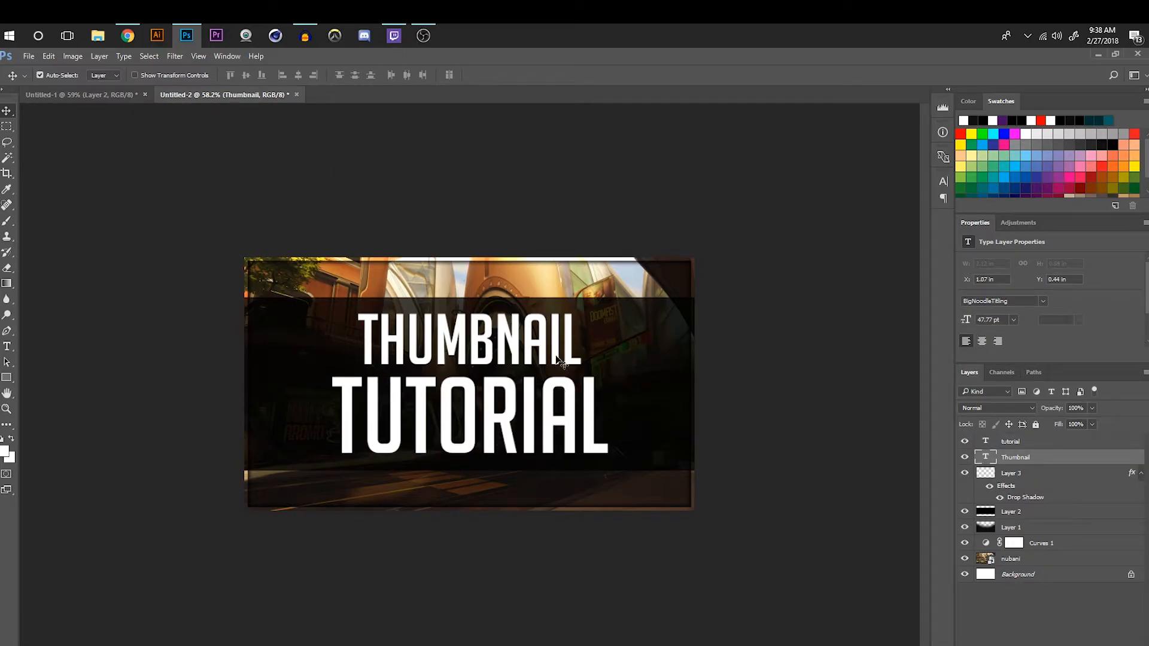
pyautogui.click(7, 126)
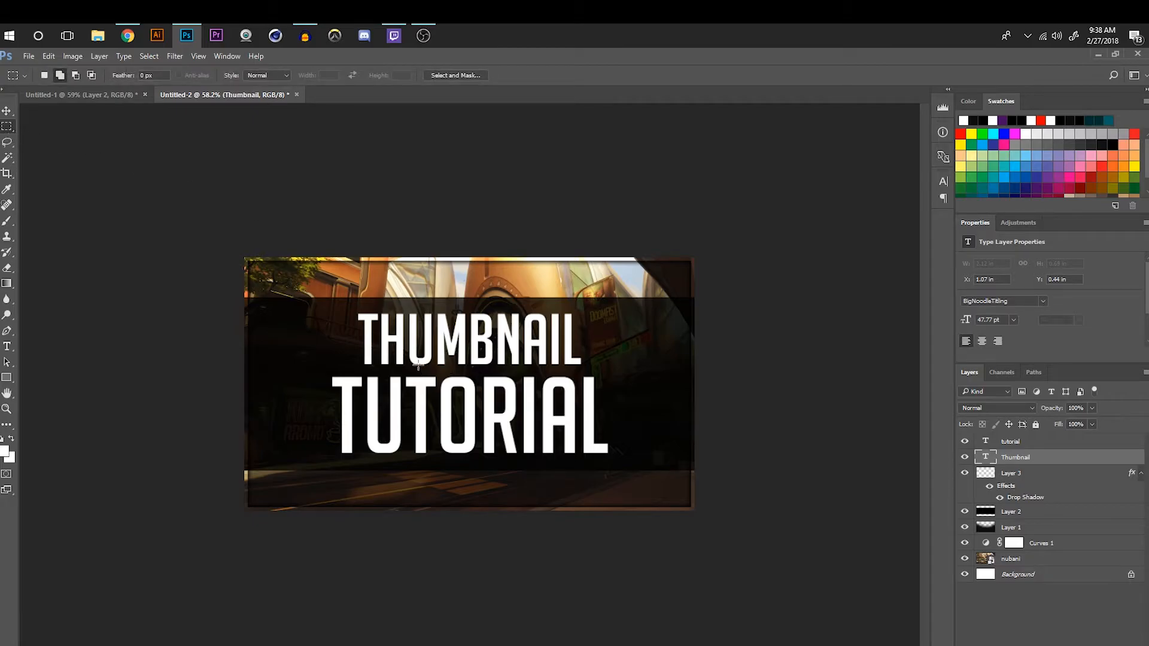
pyautogui.moveTo(312, 367); pyautogui.dragTo(356, 407)
pyautogui.moveTo(404, 443); pyautogui.dragTo(627, 464)
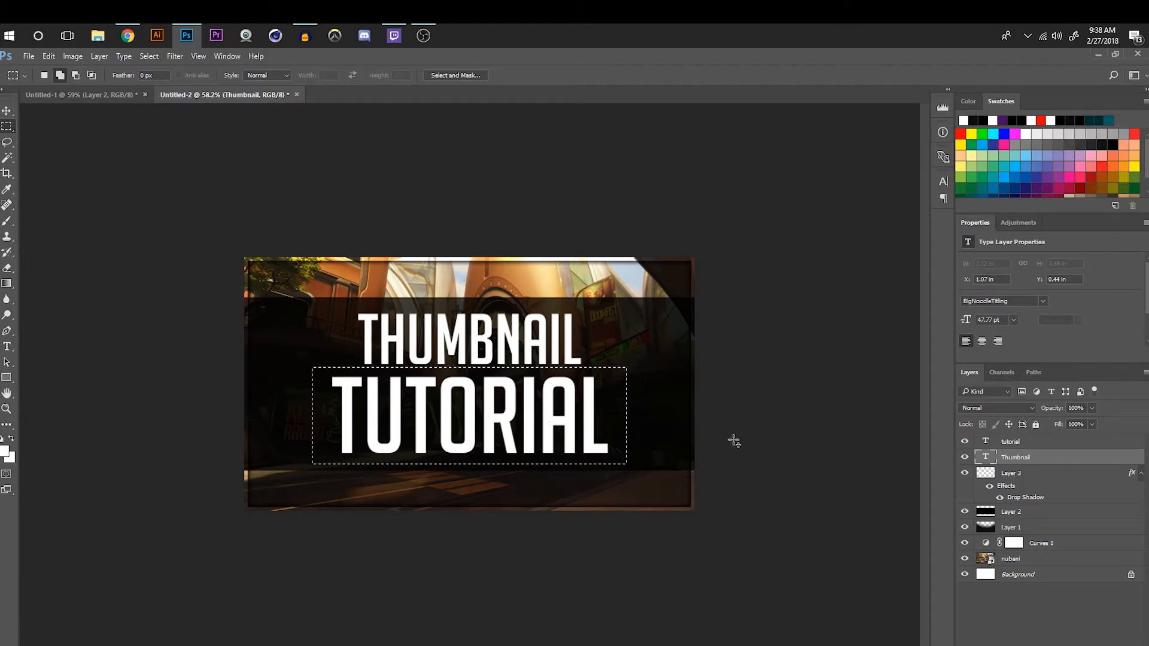
pyautogui.hotkey('ctrl', 'shift', 'alt', 'n')
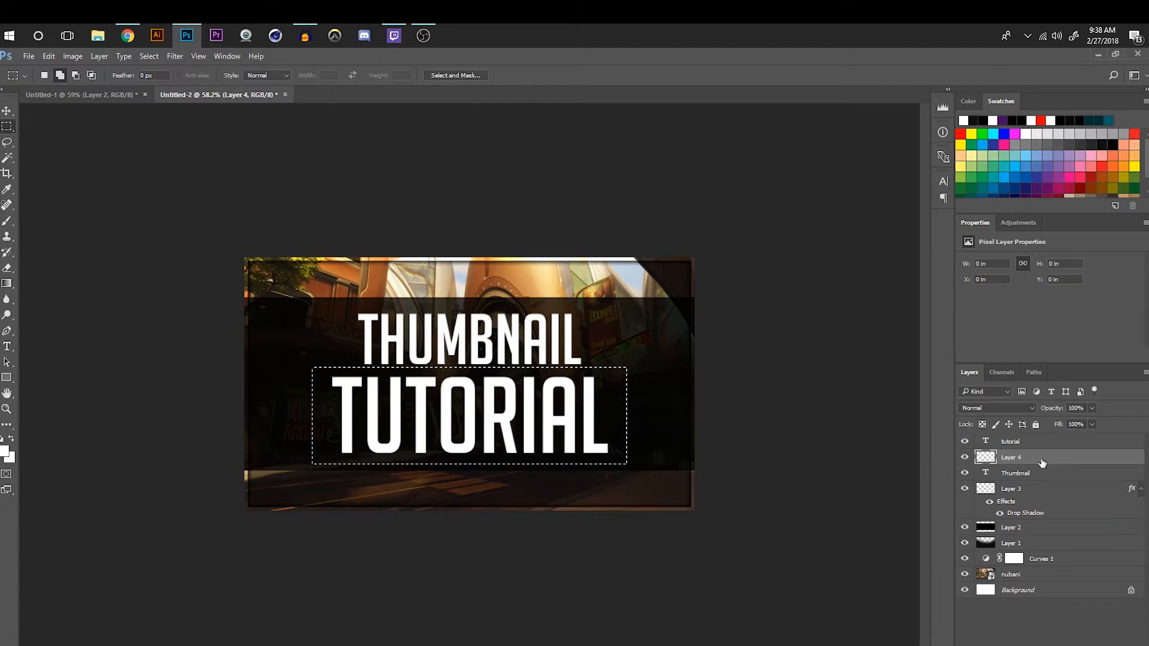
pyautogui.moveTo(1036, 459)
pyautogui.mouseDown()
pyautogui.moveTo(1038, 434)
pyautogui.moveTo(1038, 456)
pyautogui.mouseUp()
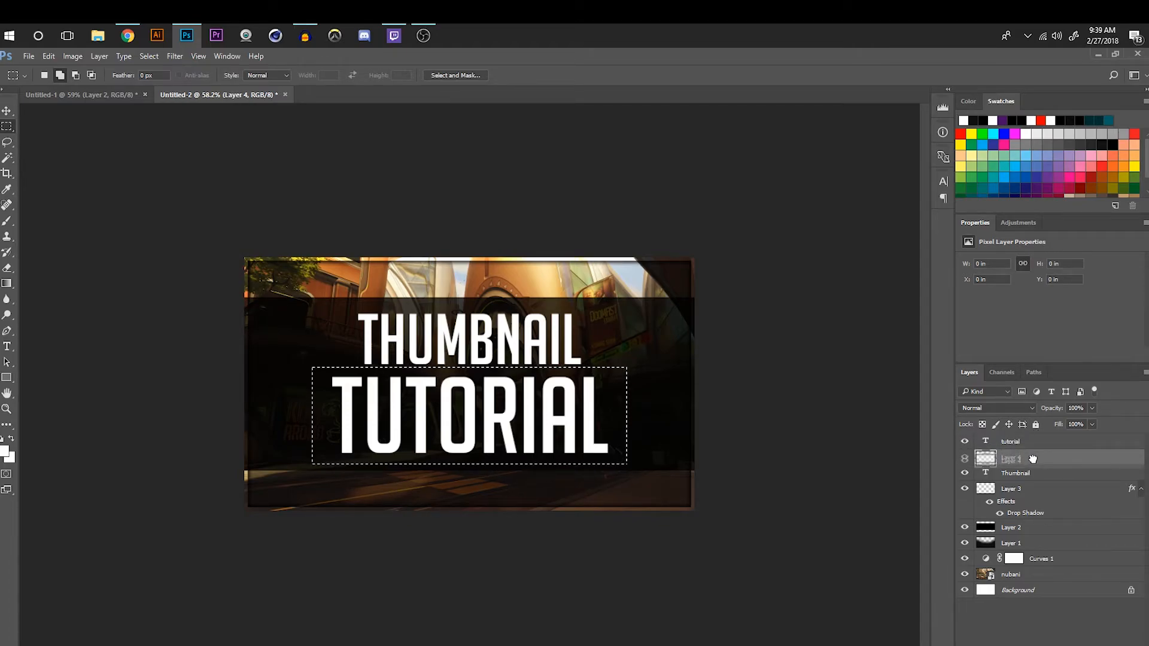
pyautogui.rightClick(473, 427)
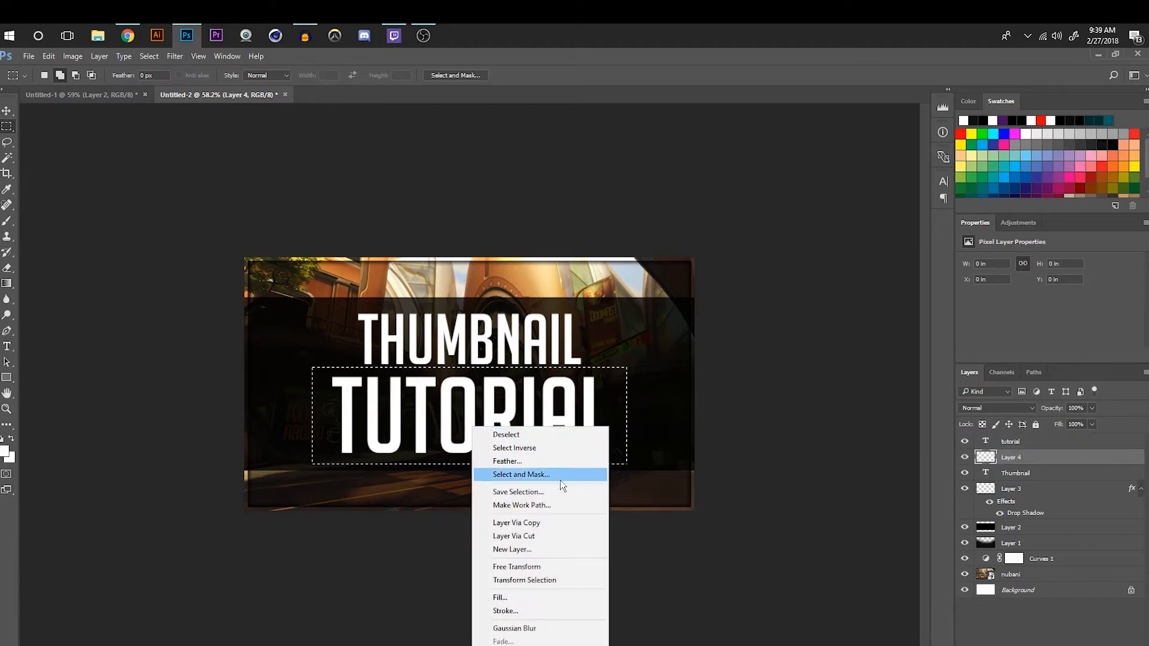
pyautogui.click(507, 598)
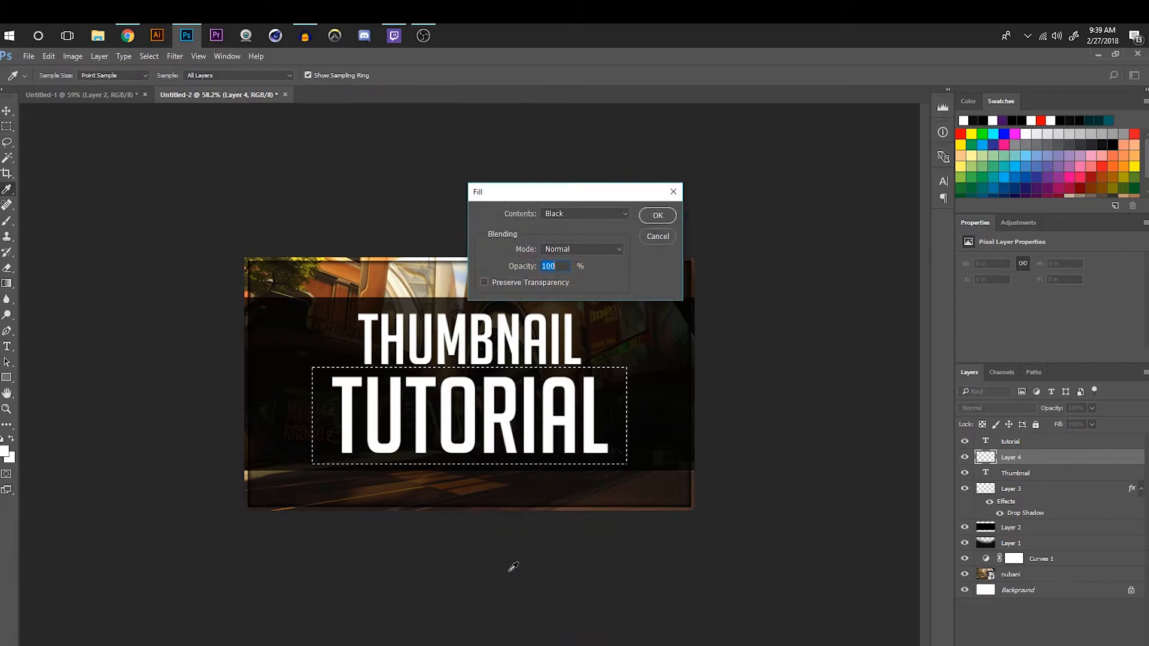
pyautogui.click(655, 216)
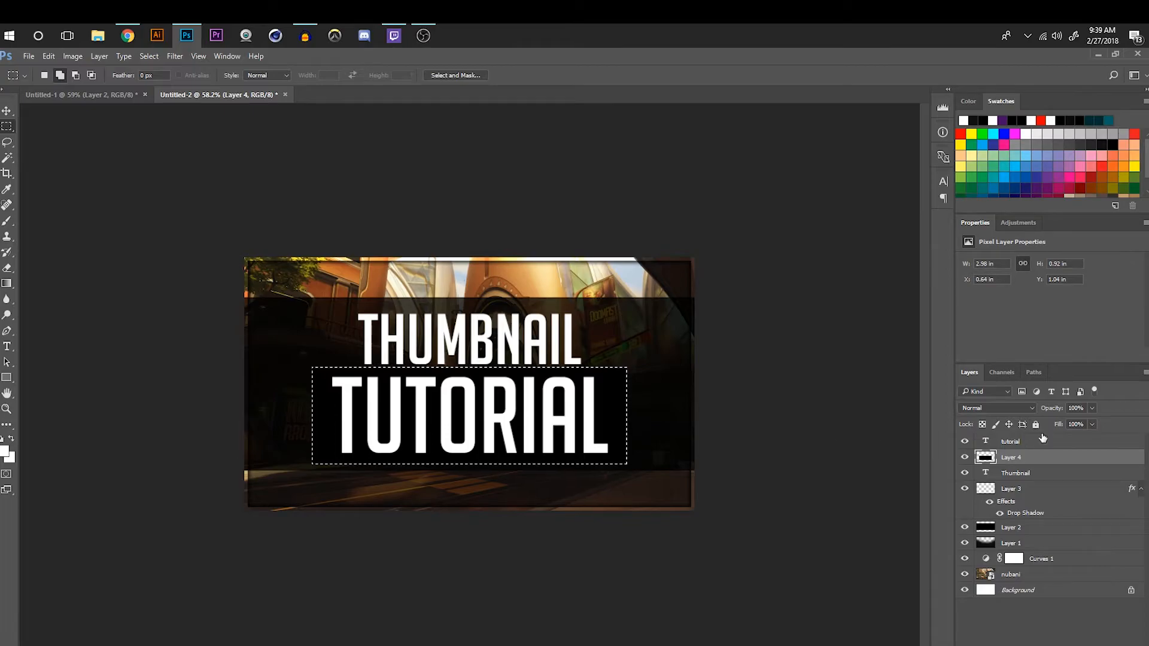
# Cut the TUTORIAL letter shapes out of the black rectangle and hide the TUTORIAL text layer
pyautogui.keyDown('ctrl'); pyautogui.click(986, 442); pyautogui.keyUp('ctrl')
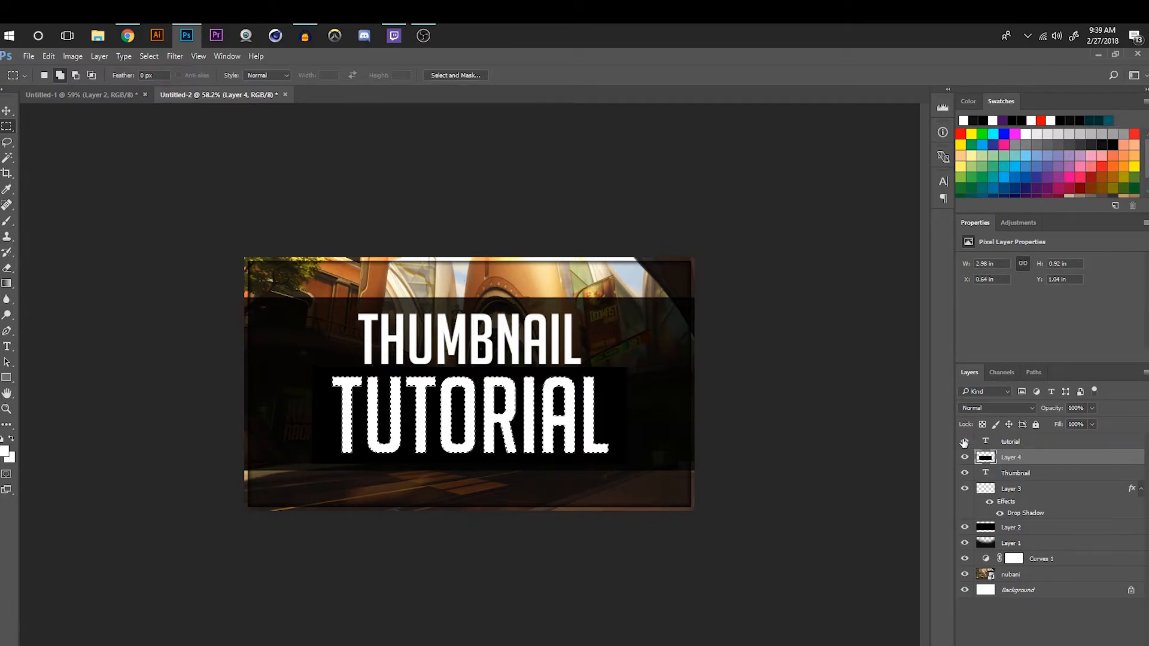
pyautogui.click(1018, 444)
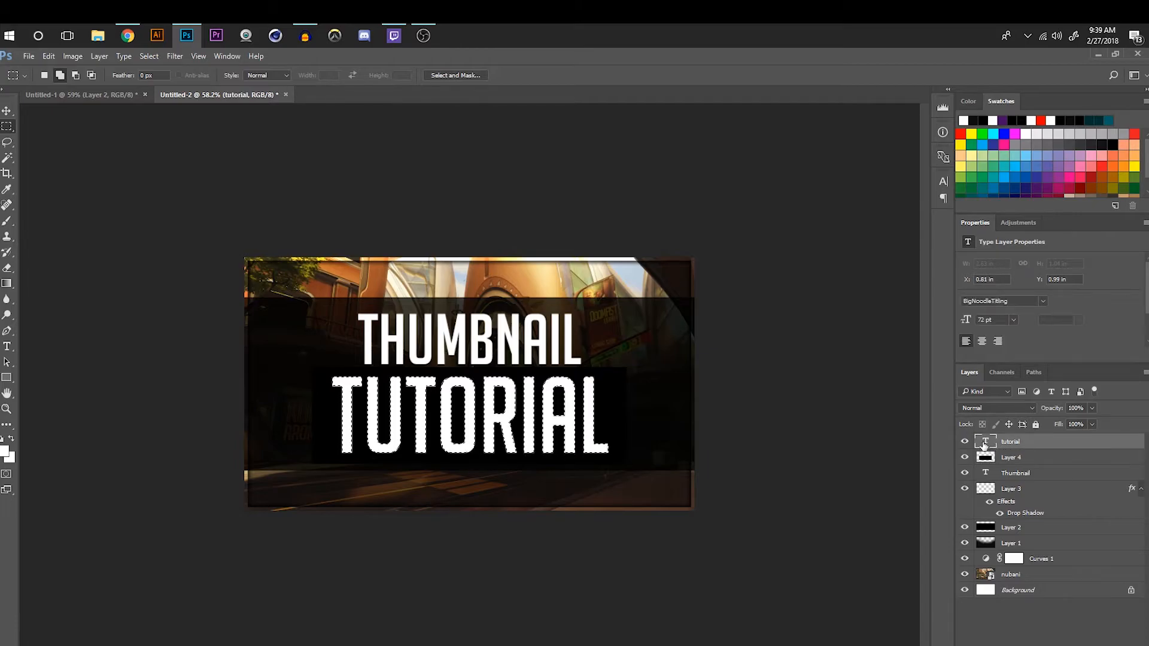
pyautogui.click(1034, 460)
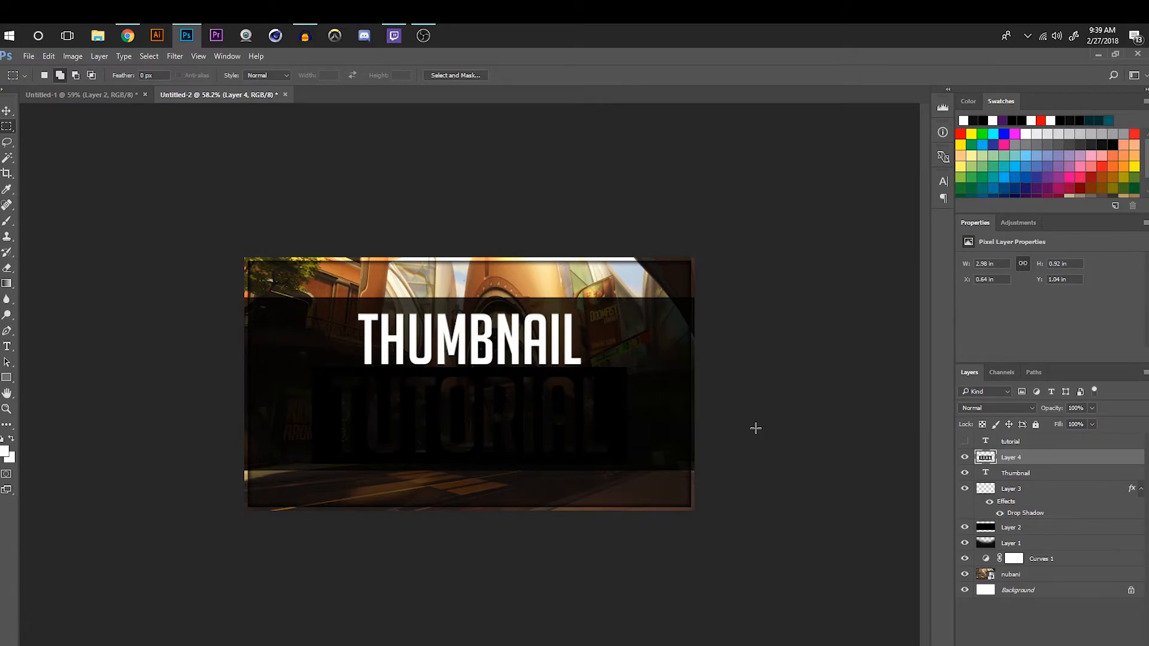
# Apply an orange-to-yellow linear Gradient Overlay at 90° and 105% scale to the cut-out rectangle layer
pyautogui.doubleClick(1050, 460)
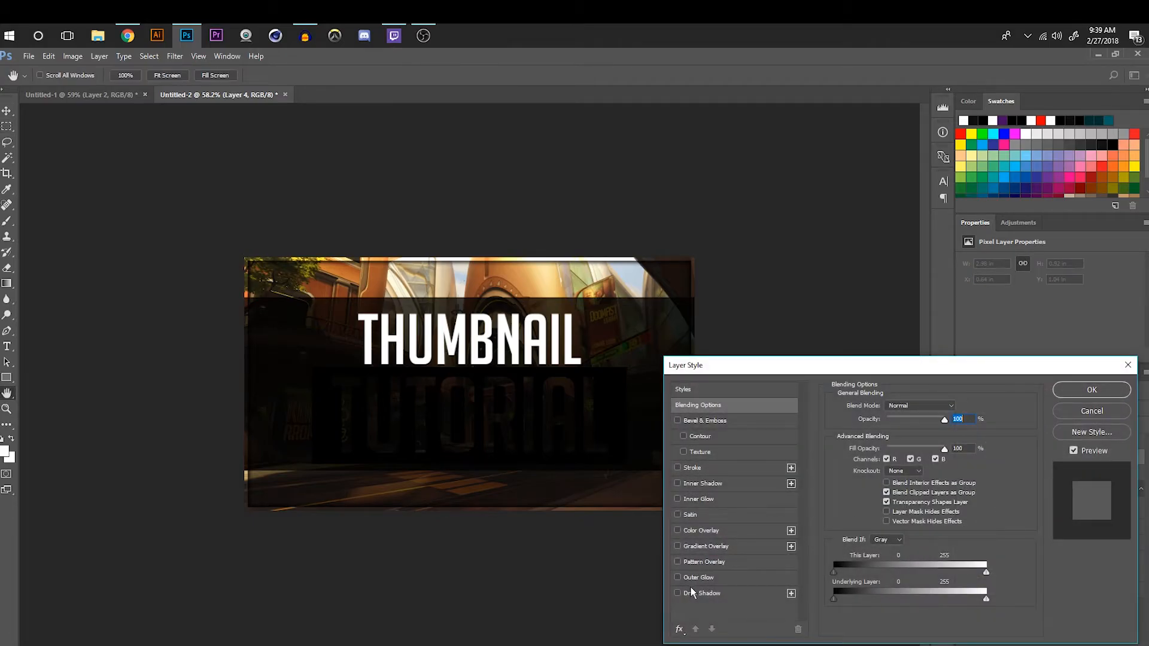
pyautogui.click(677, 547)
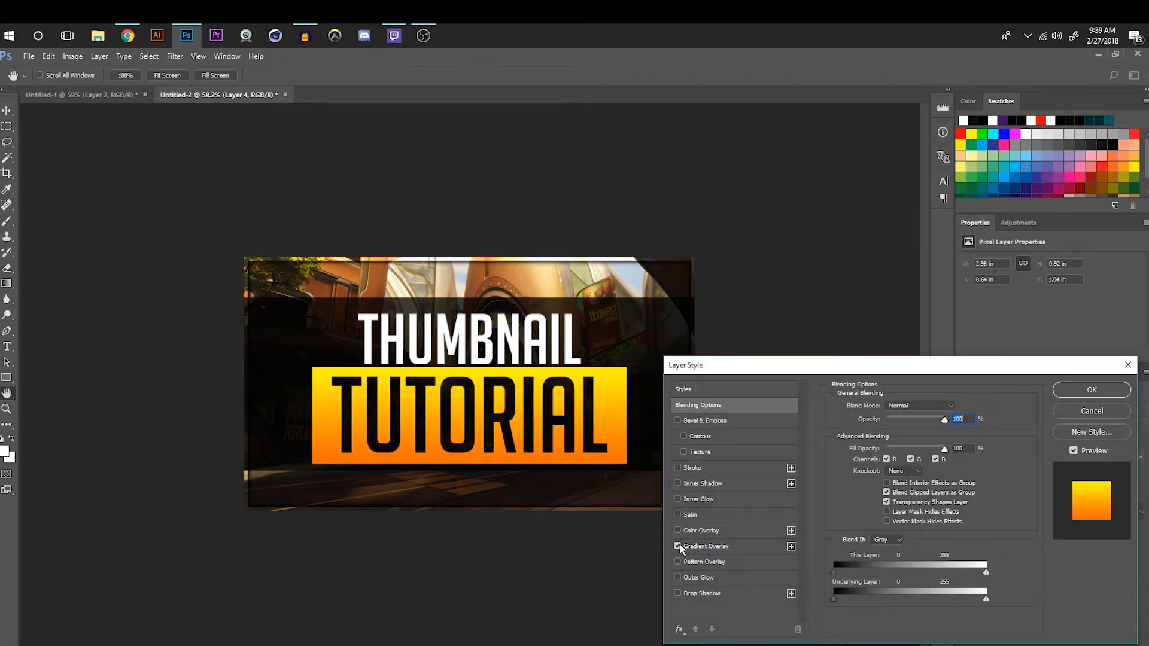
pyautogui.click(741, 546)
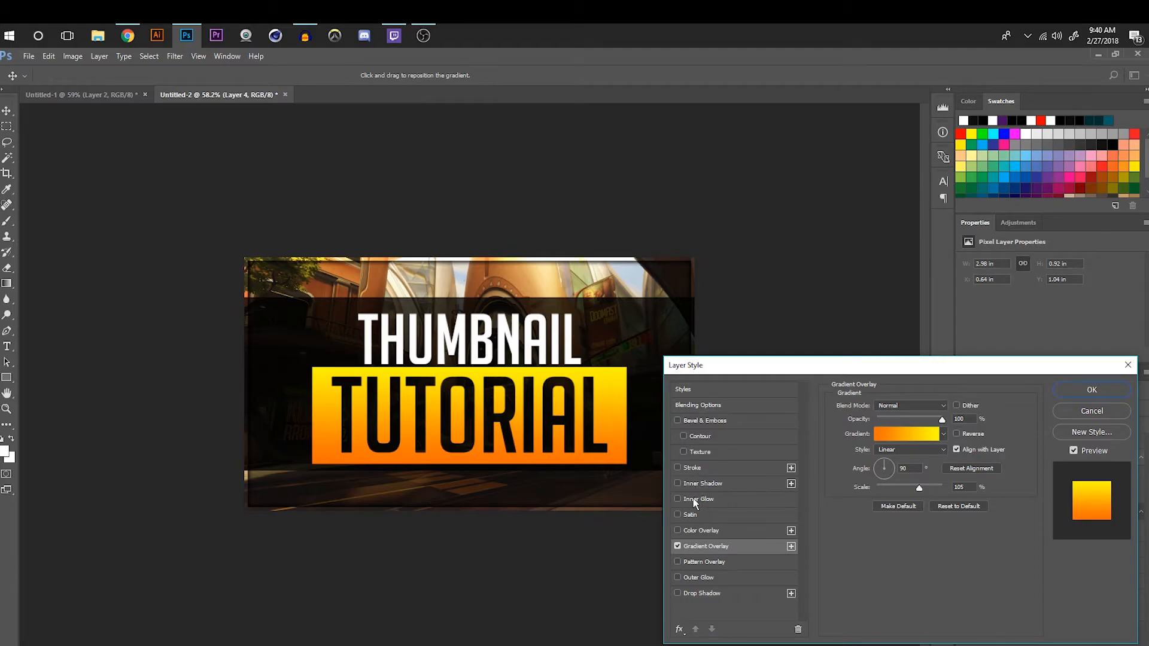
# Add a white Inner Glow to the cut-out rectangle with Overlay blending, about 66% opacity and 8 px size
pyautogui.click(679, 499)
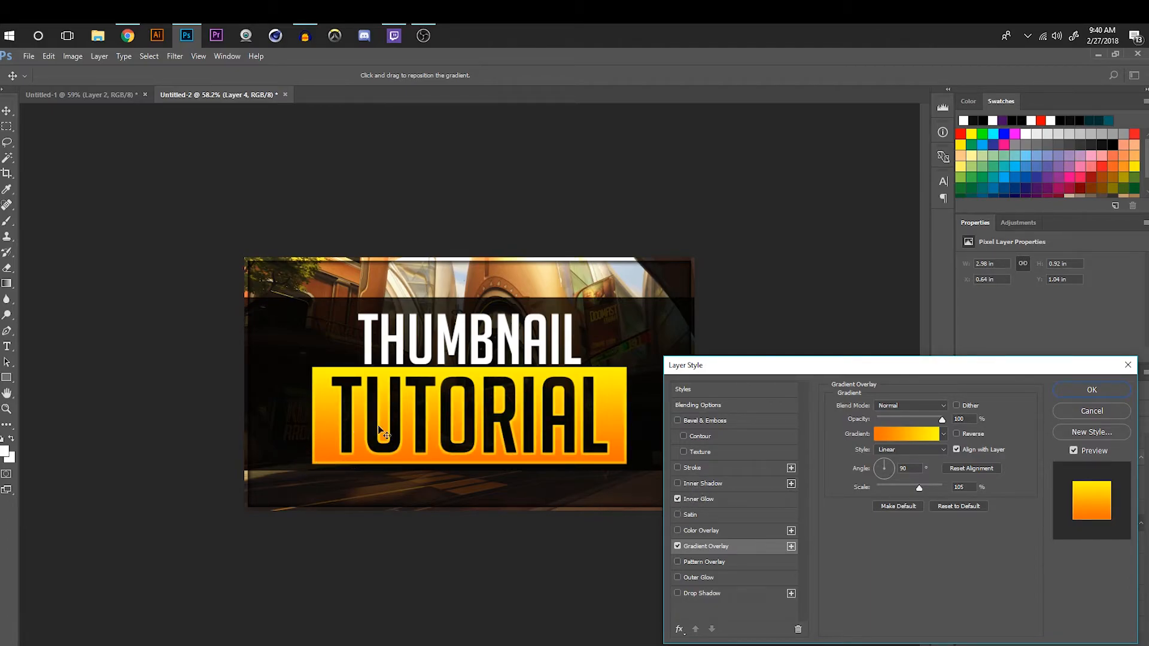
pyautogui.click(755, 497)
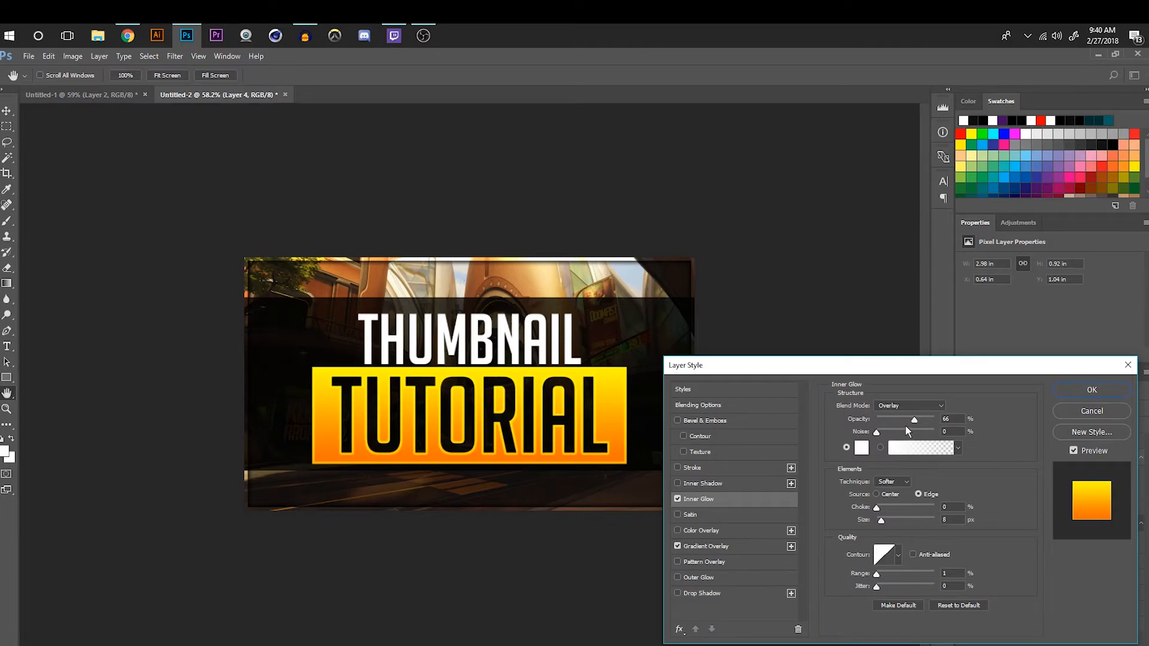
pyautogui.moveTo(914, 418); pyautogui.dragTo(914, 420)
pyautogui.press('Return')
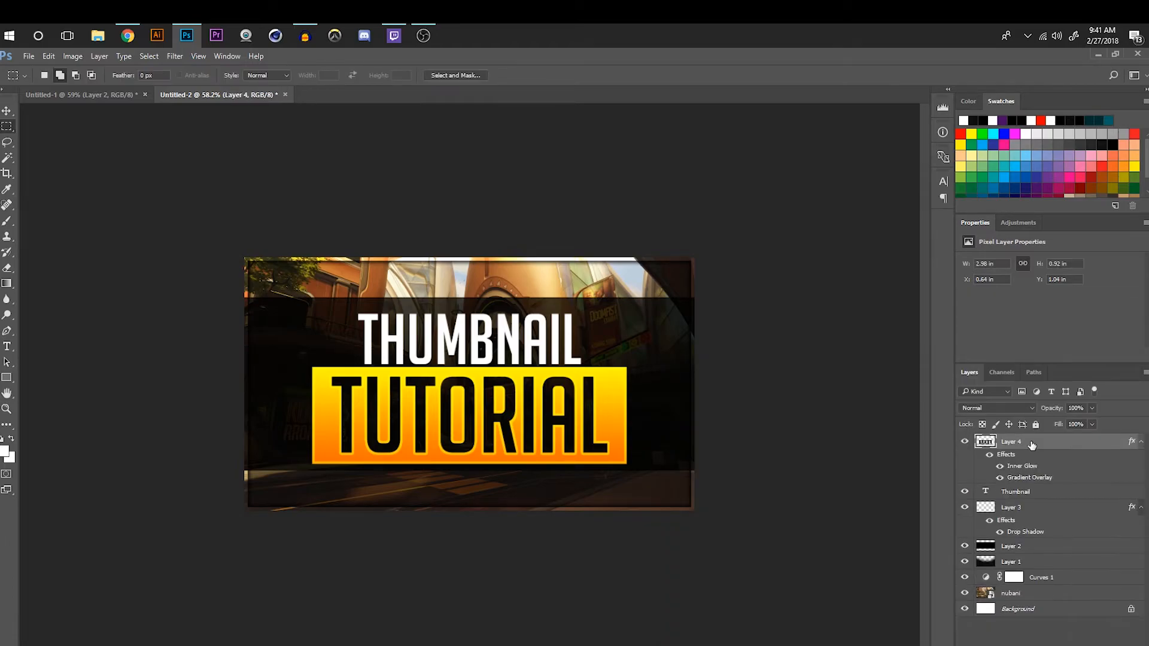
# Apply a linear grey-to-transparent Gradient Overlay to the THUMBNAIL text layer with reduced opacity and 59% scale
pyautogui.click(1038, 493)
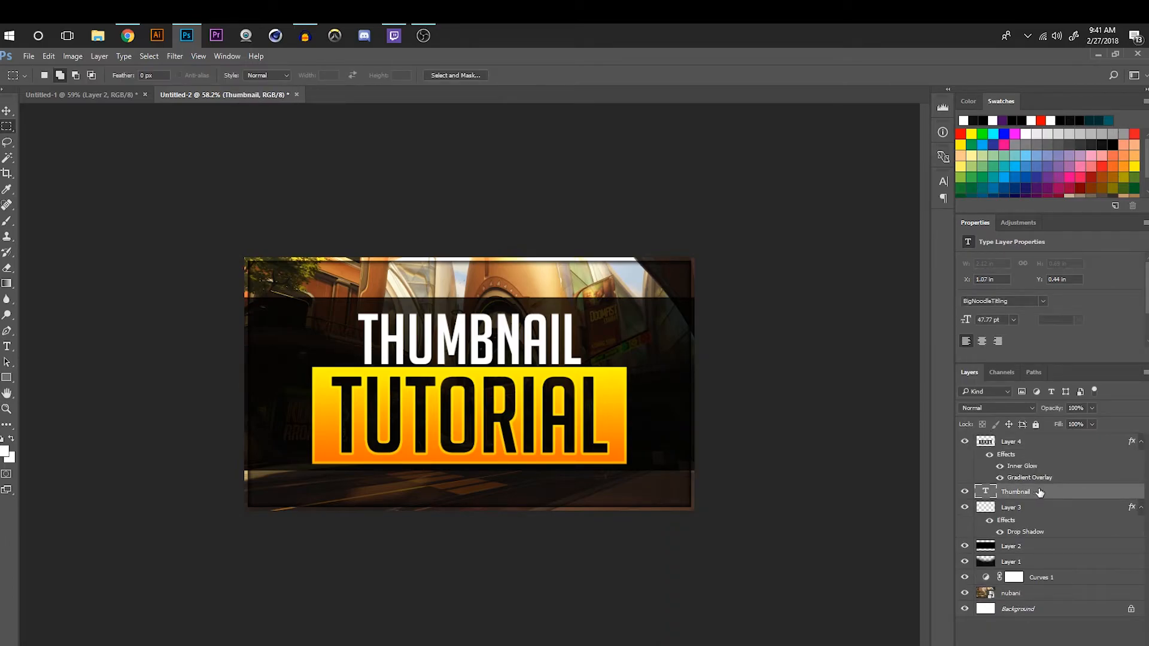
pyautogui.doubleClick(1040, 492)
pyautogui.click(678, 546)
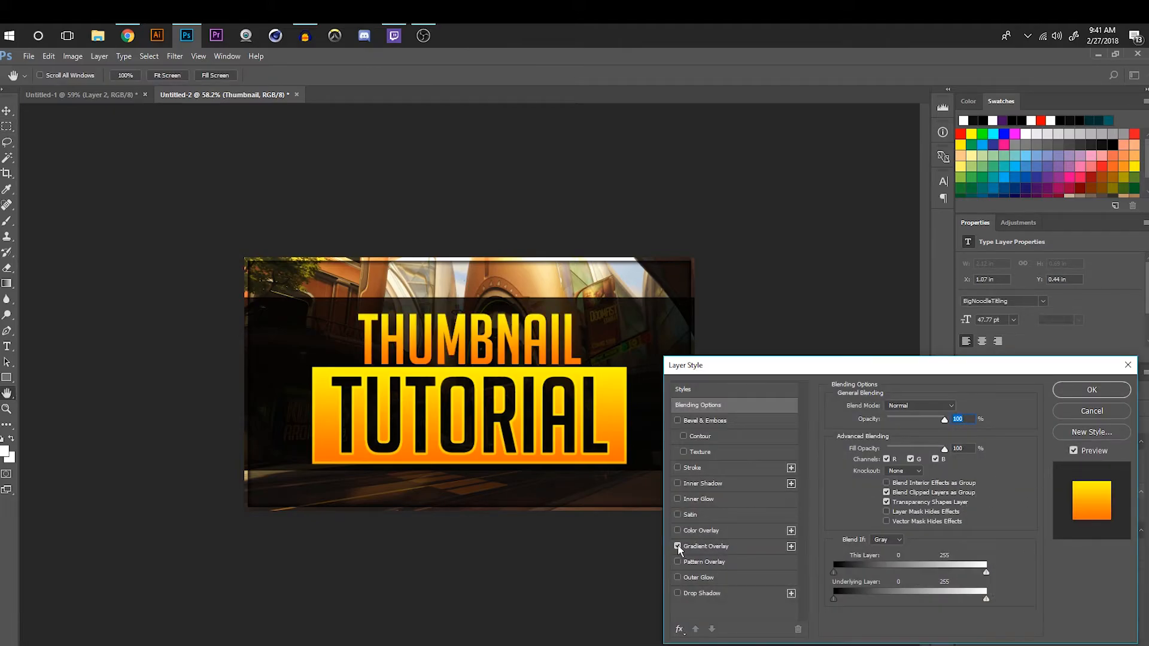
pyautogui.click(745, 545)
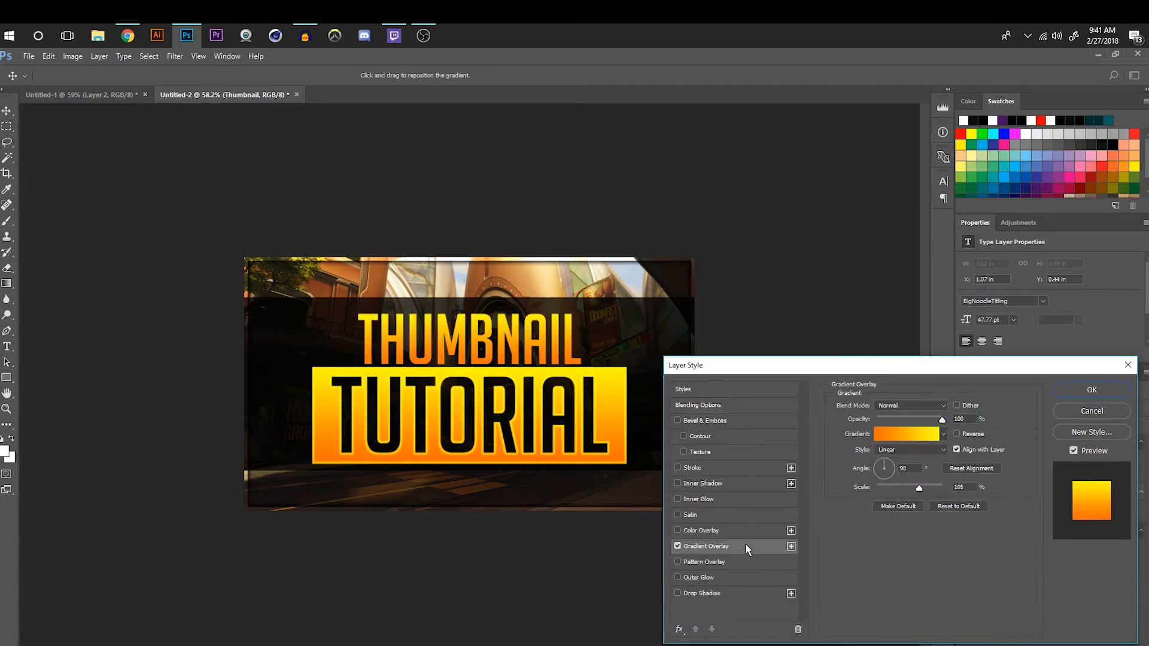
pyautogui.click(945, 435)
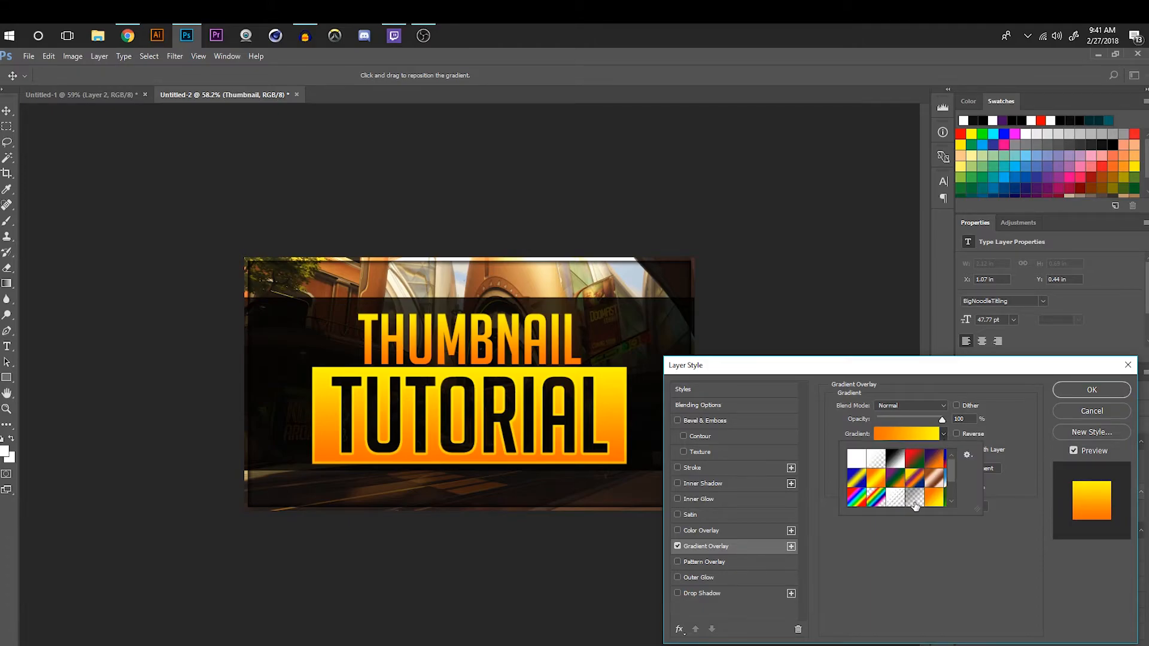
pyautogui.click(915, 498)
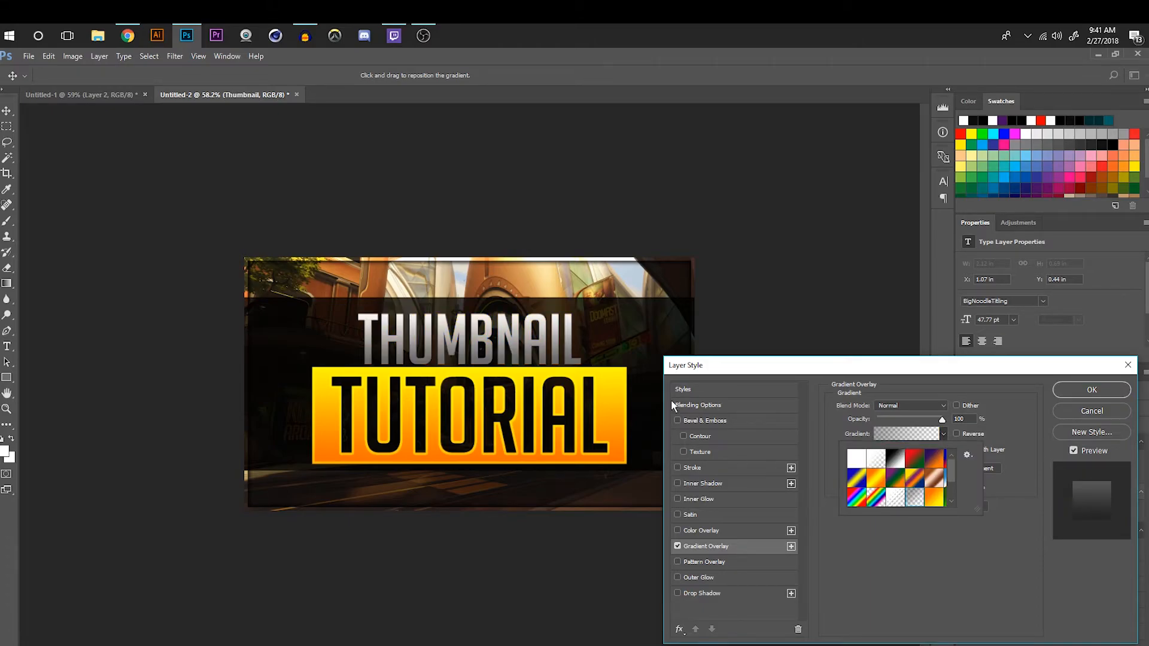
pyautogui.click(988, 390)
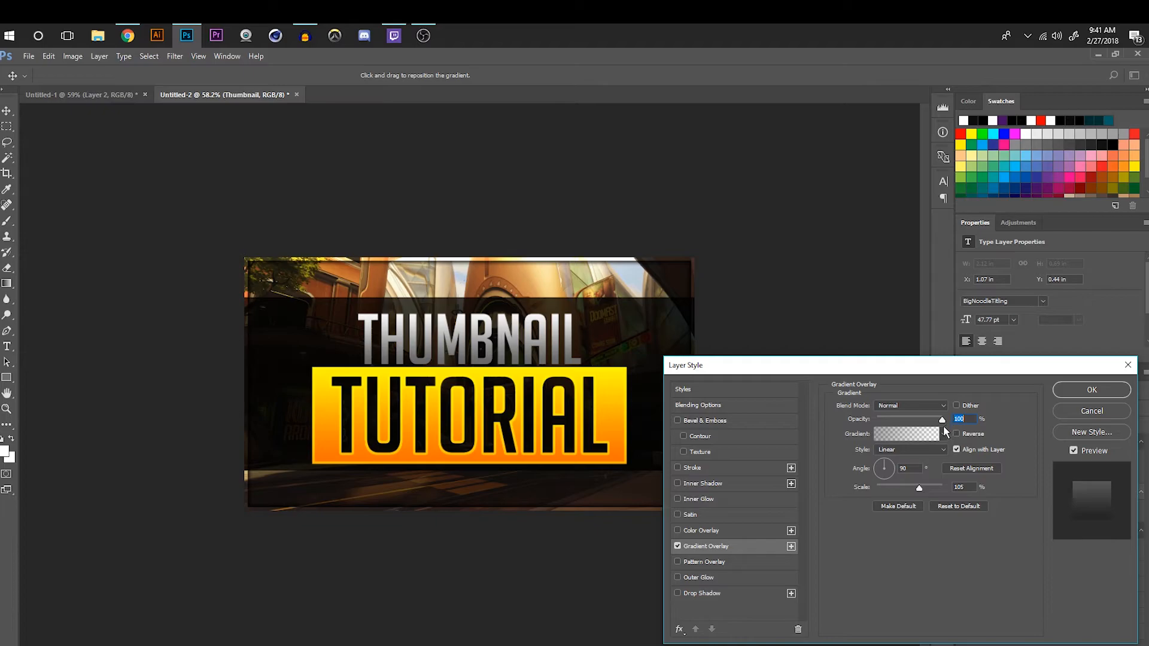
pyautogui.moveTo(941, 422); pyautogui.dragTo(906, 422)
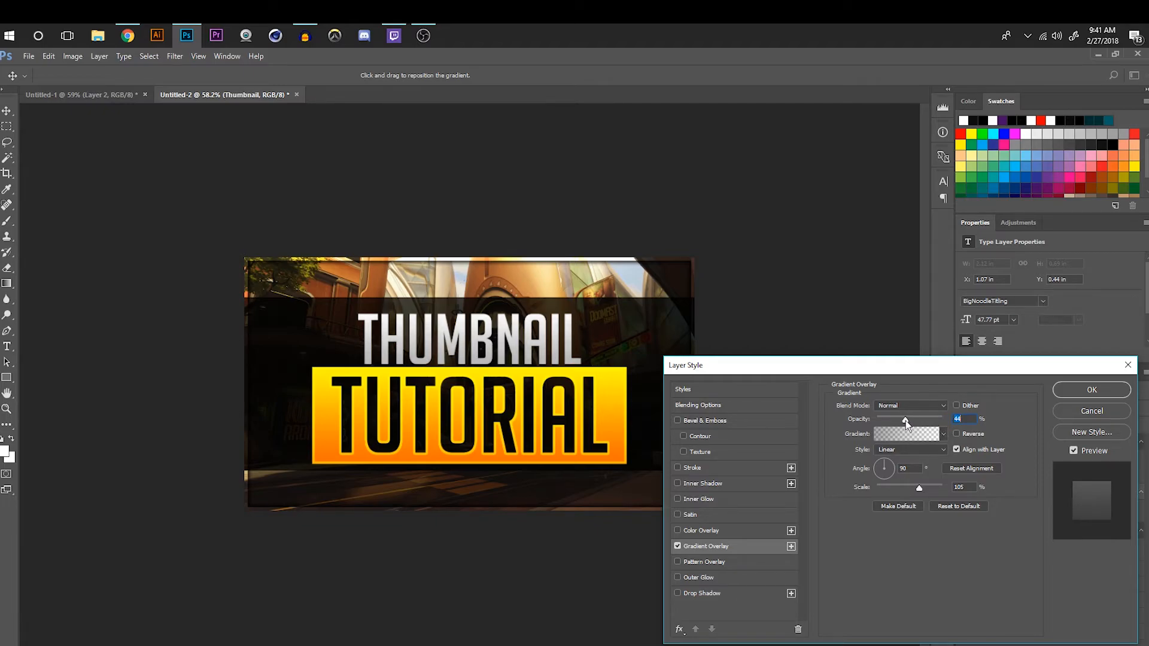
pyautogui.moveTo(920, 487); pyautogui.dragTo(896, 489)
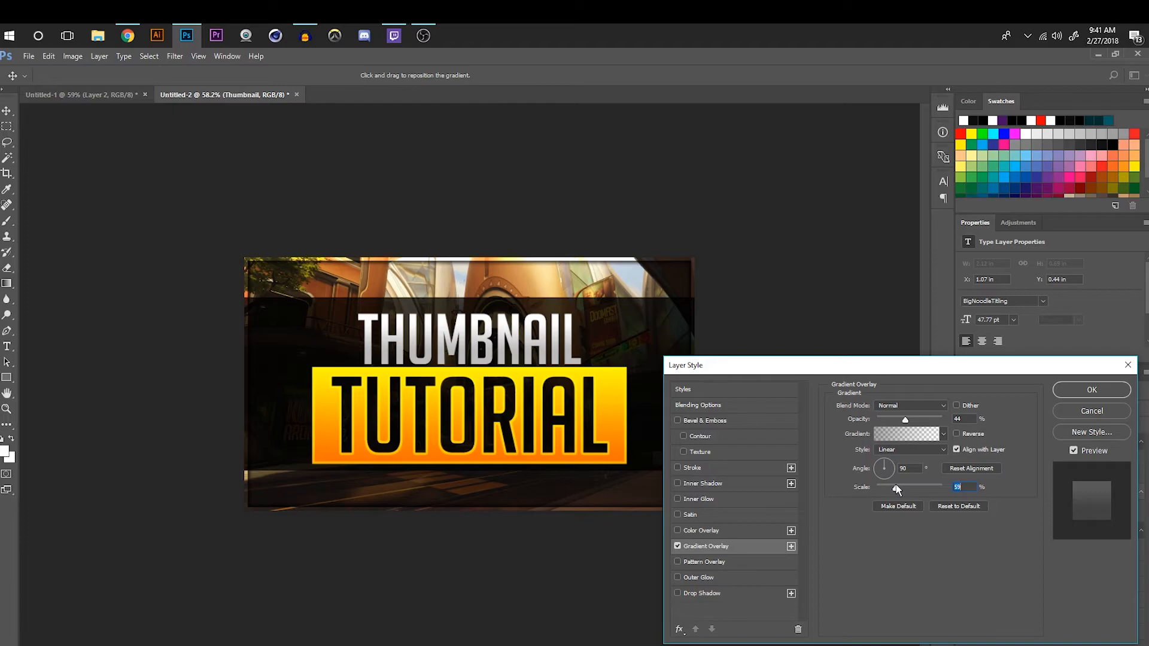
pyautogui.moveTo(908, 419)
pyautogui.mouseDown()
pyautogui.moveTo(920, 418)
pyautogui.moveTo(892, 423)
pyautogui.mouseUp()
# Add a white Inner Glow to the THUMBNAIL text with Overlay blending, 65% opacity and 6 px size
pyautogui.click(700, 499)
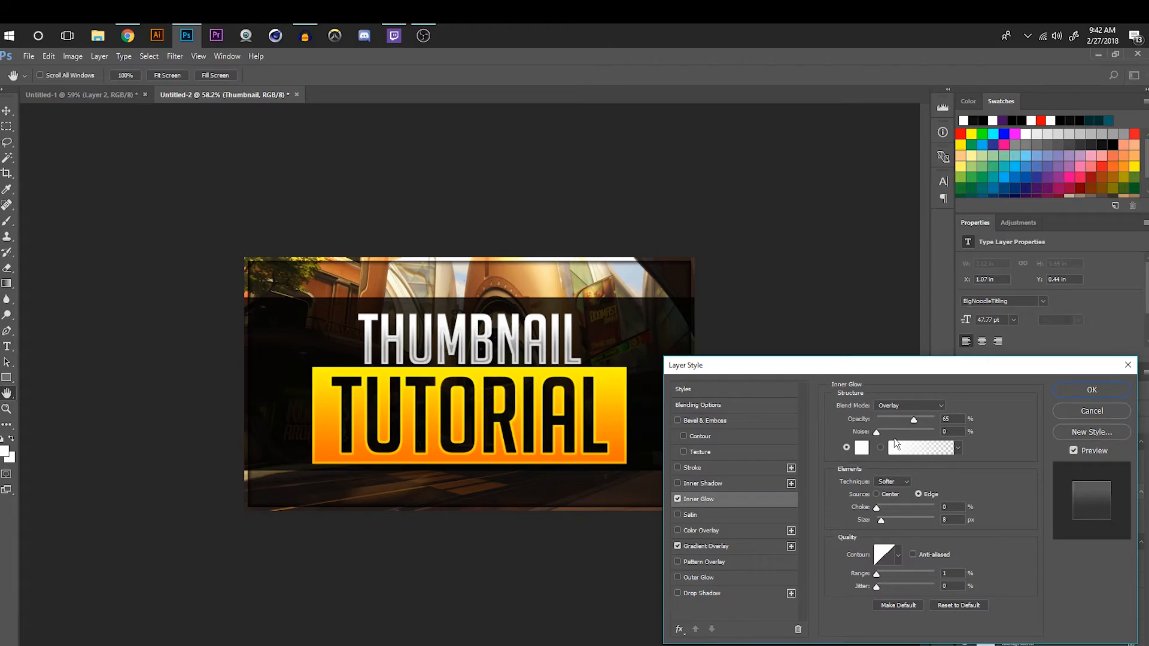
pyautogui.click(882, 521)
pyautogui.moveTo(883, 522); pyautogui.dragTo(881, 523)
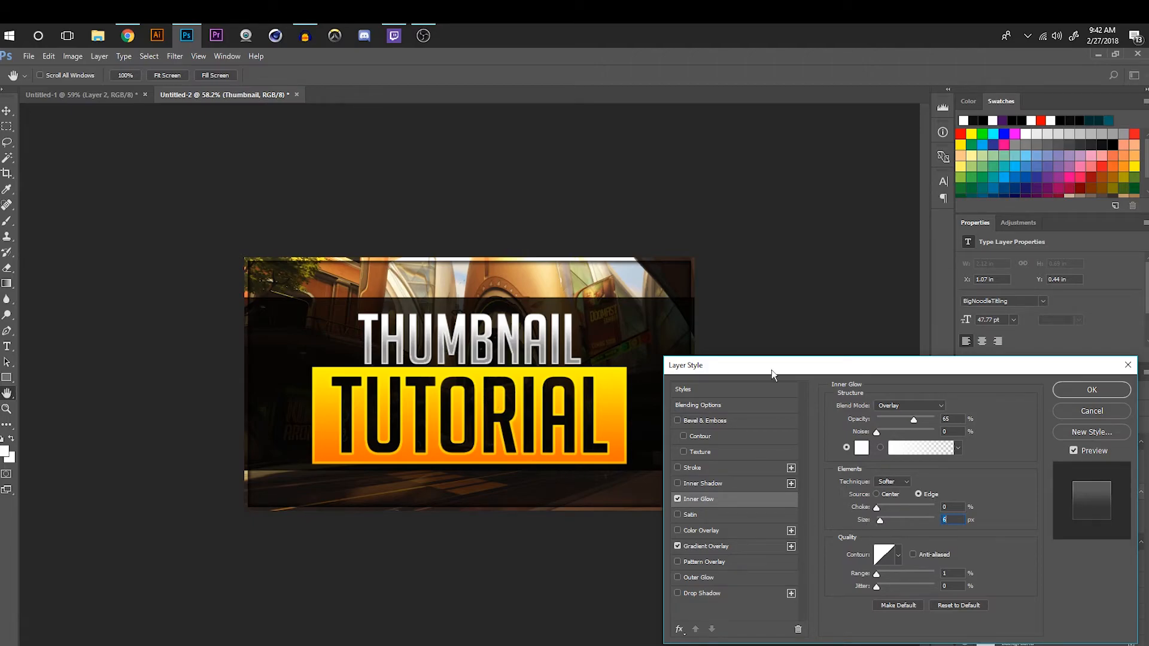
pyautogui.click(1106, 393)
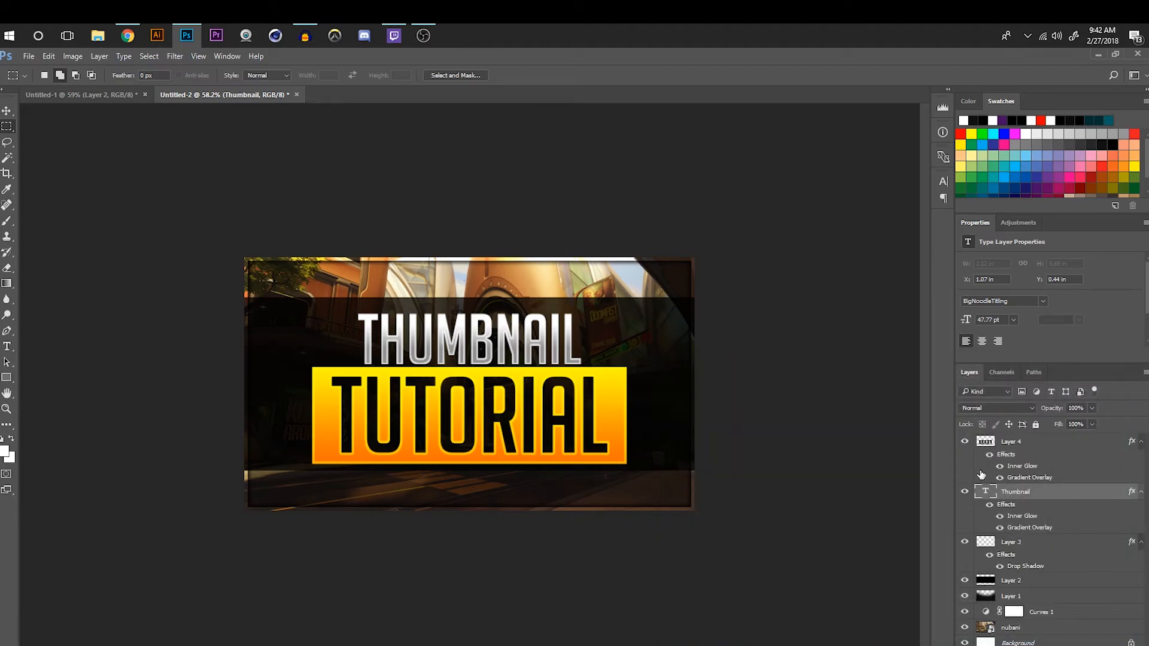
# On a new topmost layer, paint a soft white 1000 px brush glow at the thumbnail's upper edge and lower the layer's opacity
pyautogui.hotkey('ctrl', 'shift', 'alt', 'n')
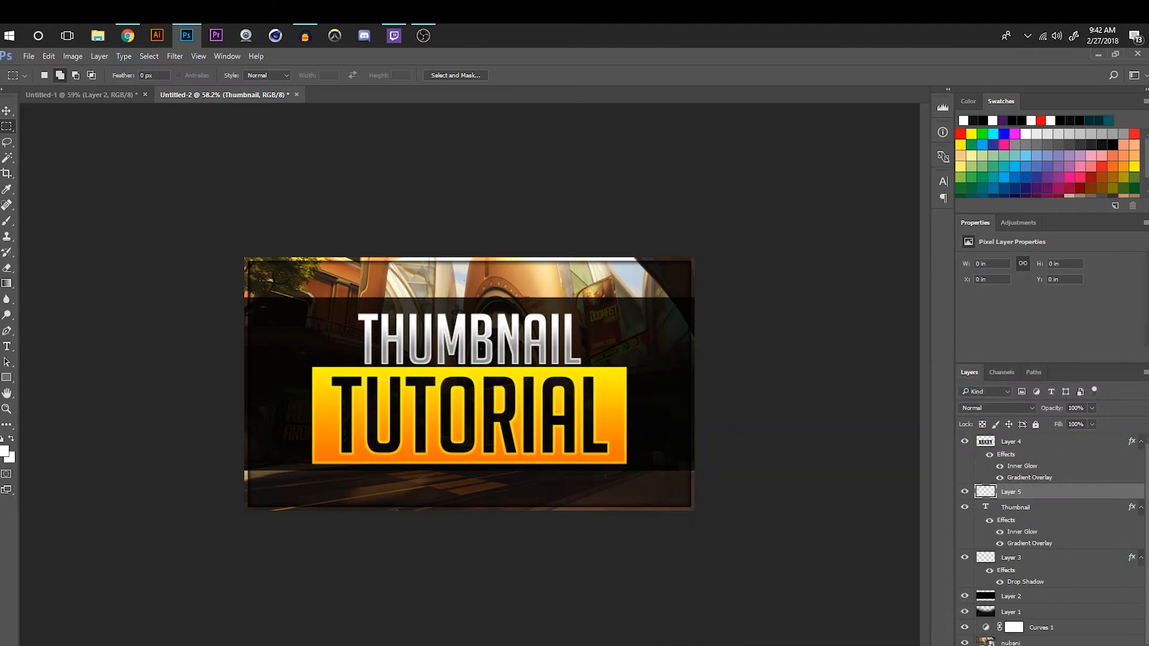
pyautogui.moveTo(1070, 497); pyautogui.dragTo(1062, 439)
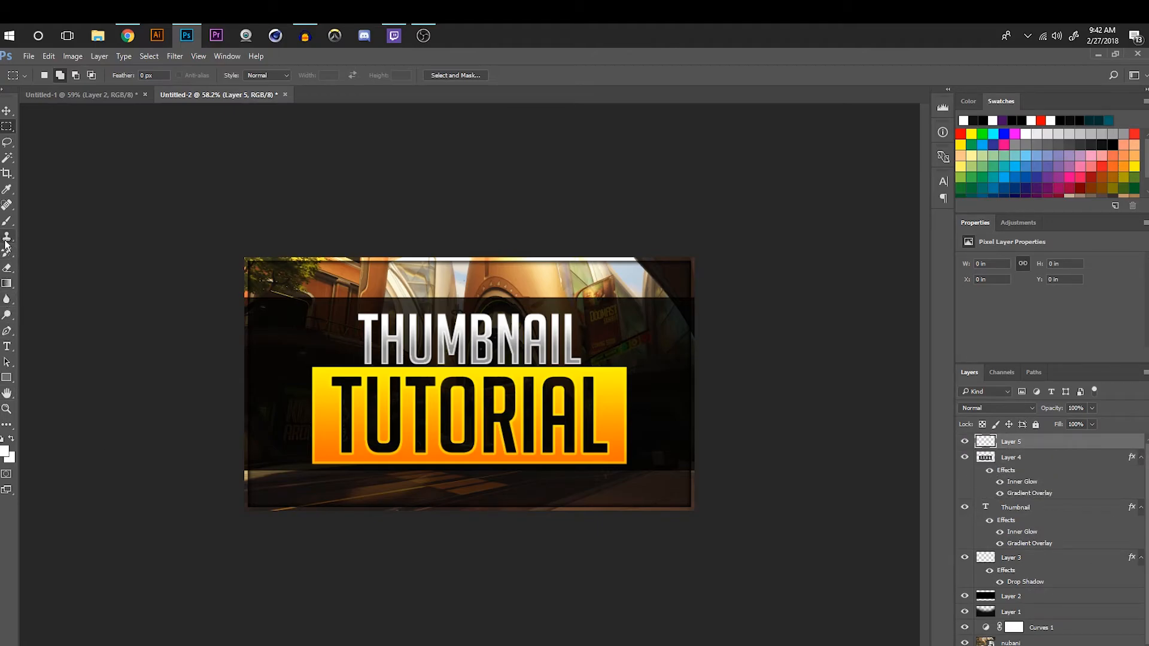
pyautogui.click(7, 221)
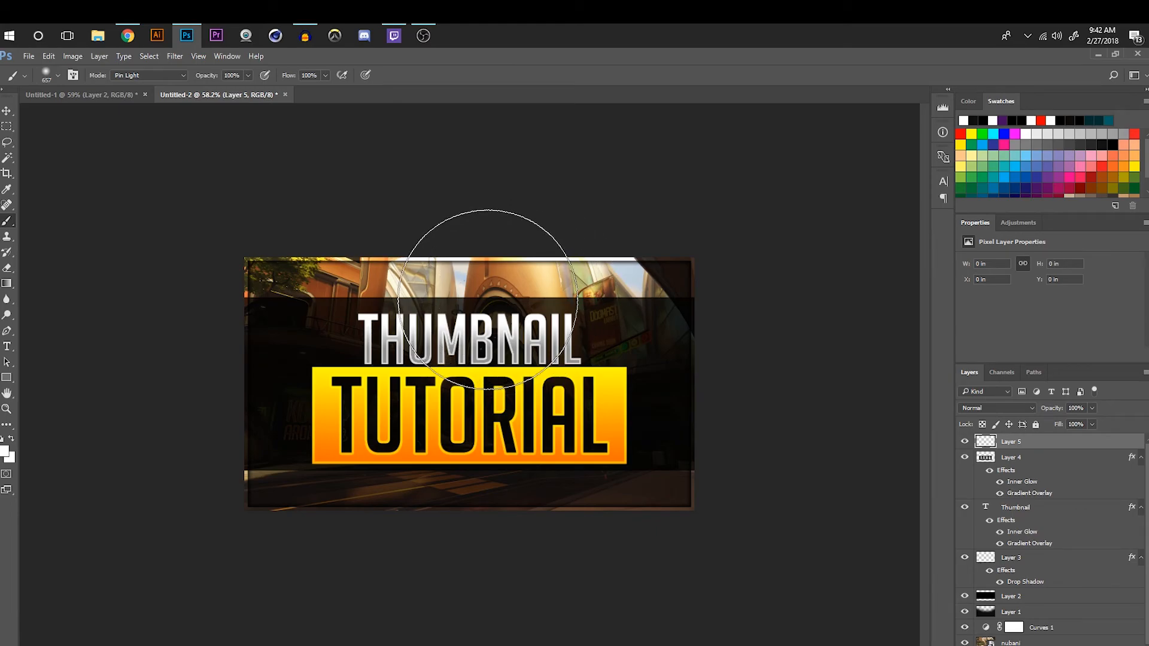
pyautogui.keyDown('alt'); pyautogui.rightClick(478, 340); pyautogui.keyUp('alt')
pyautogui.moveTo(479, 340); pyautogui.dragTo(554, 311)
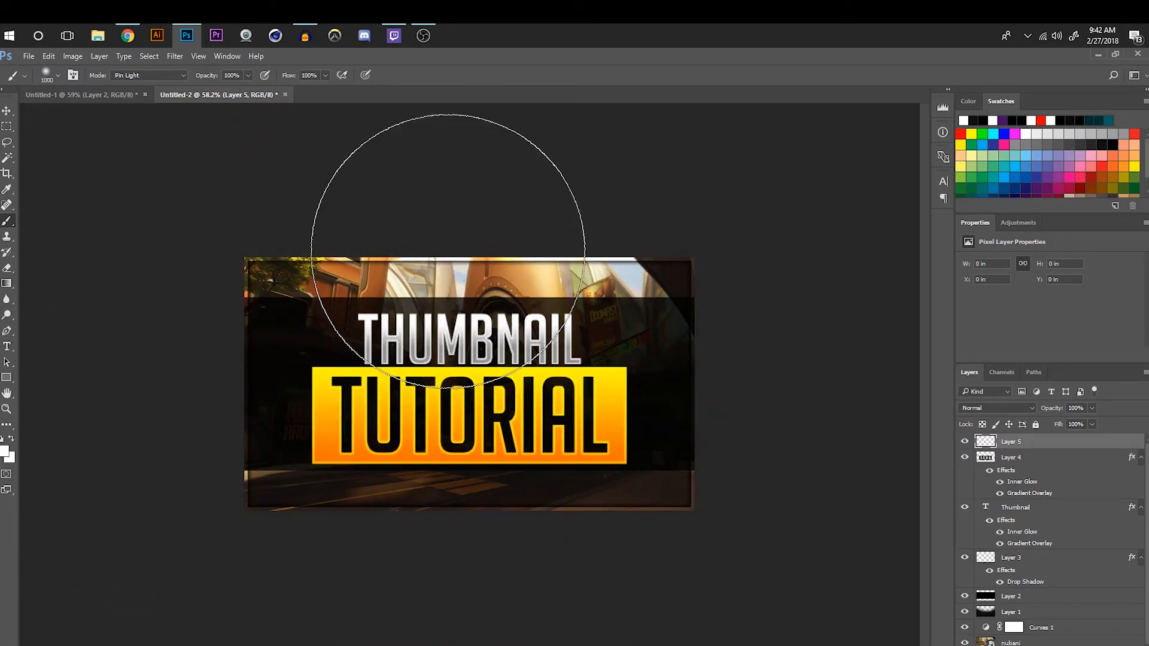
pyautogui.click(464, 258)
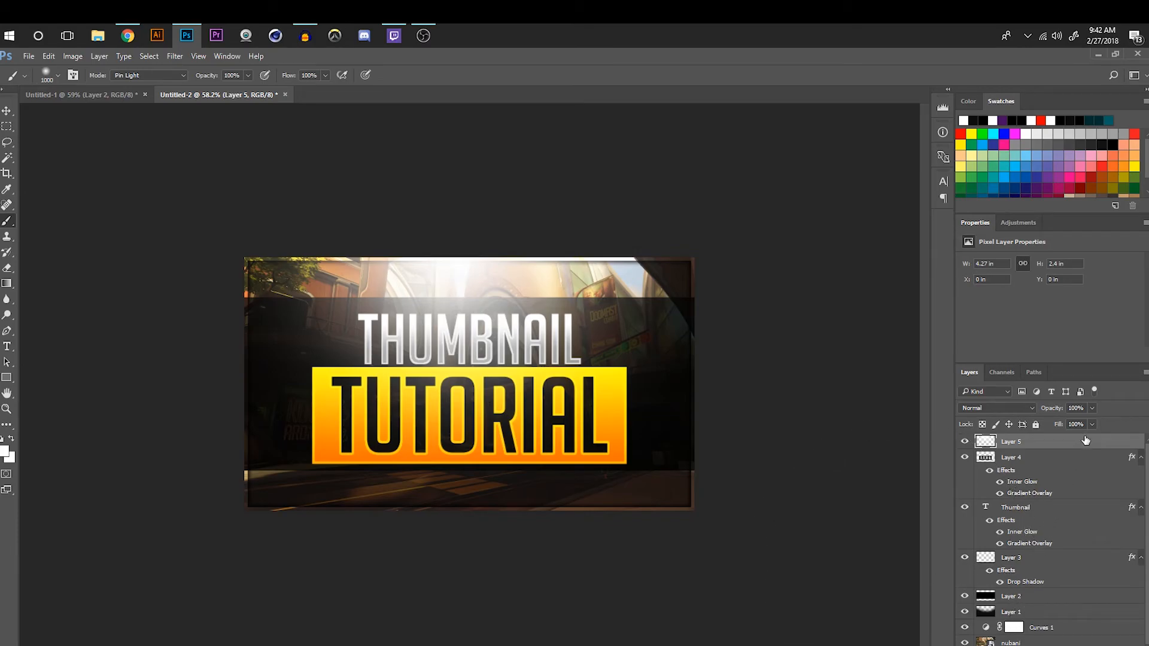
pyautogui.click(1093, 408)
pyautogui.moveTo(1072, 422); pyautogui.dragTo(1067, 425)
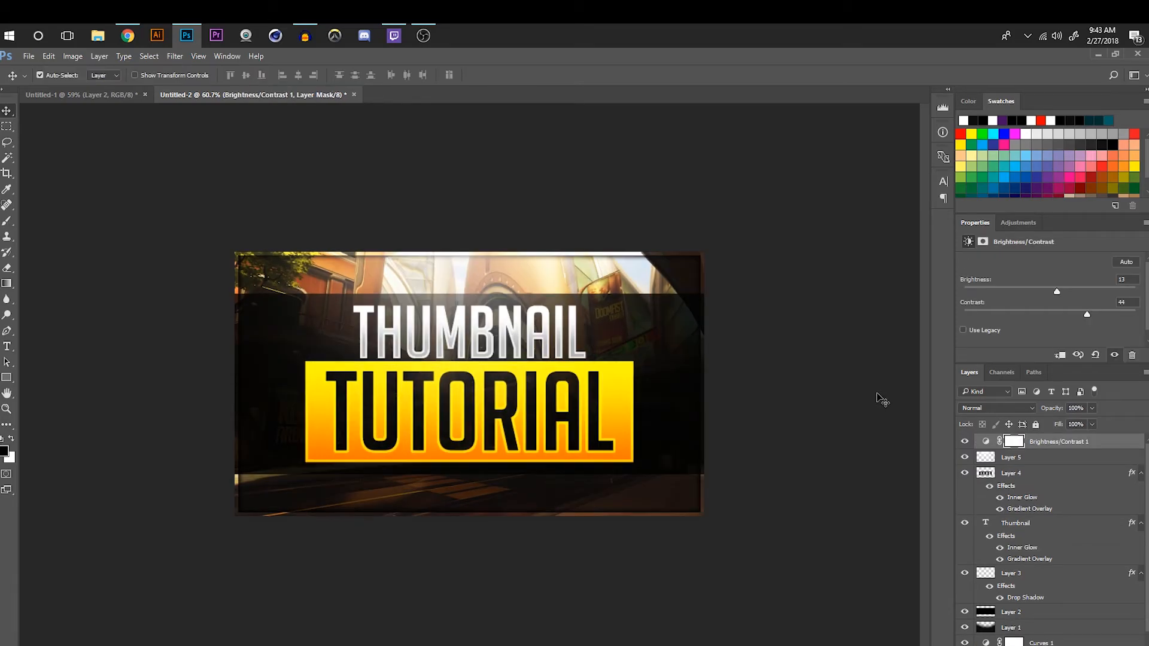
# Set the contrast of the Brightness/Contrast adjustment layer to 45
pyautogui.click(663, 177)
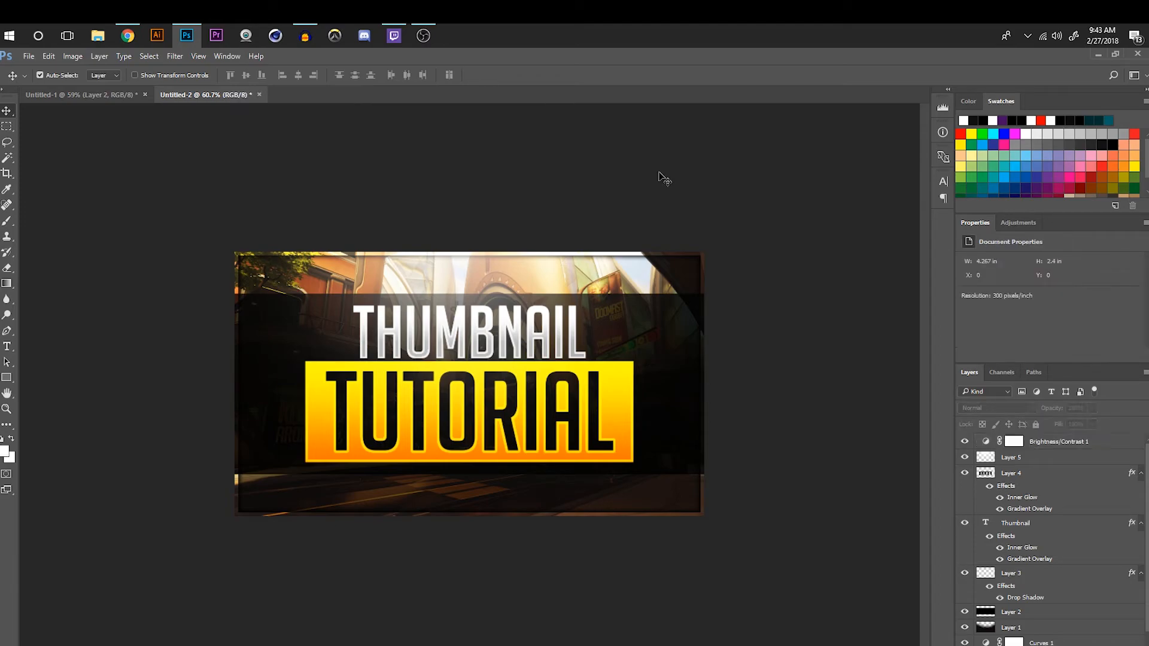
pyautogui.click(1100, 444)
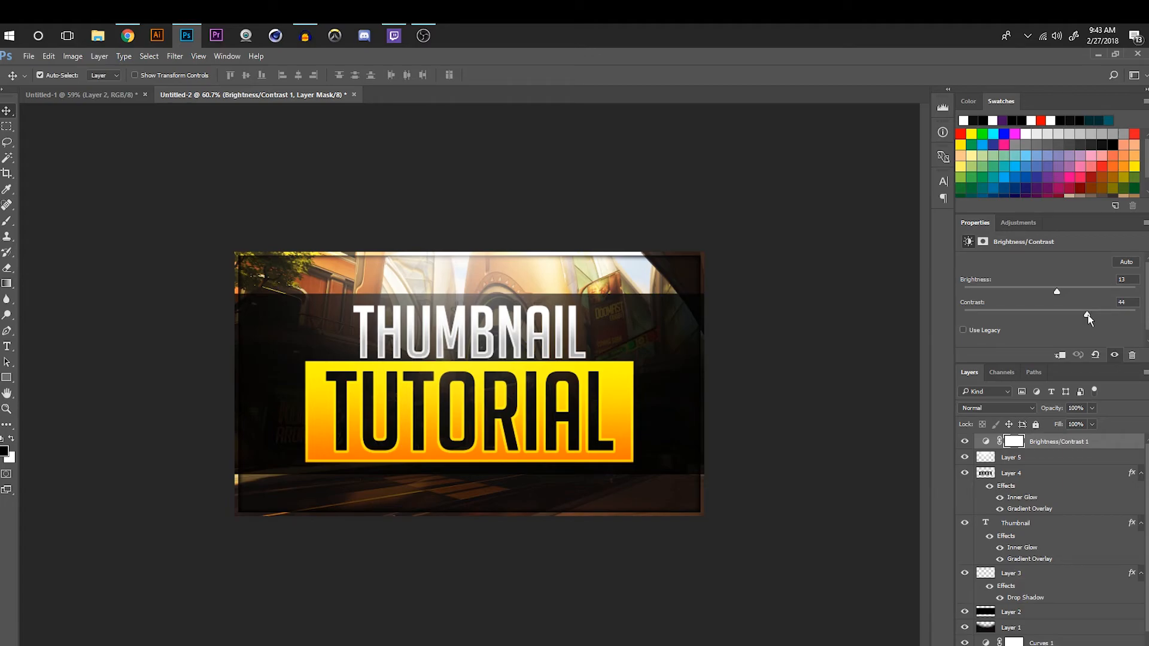
pyautogui.moveTo(1088, 315); pyautogui.dragTo(1087, 316)
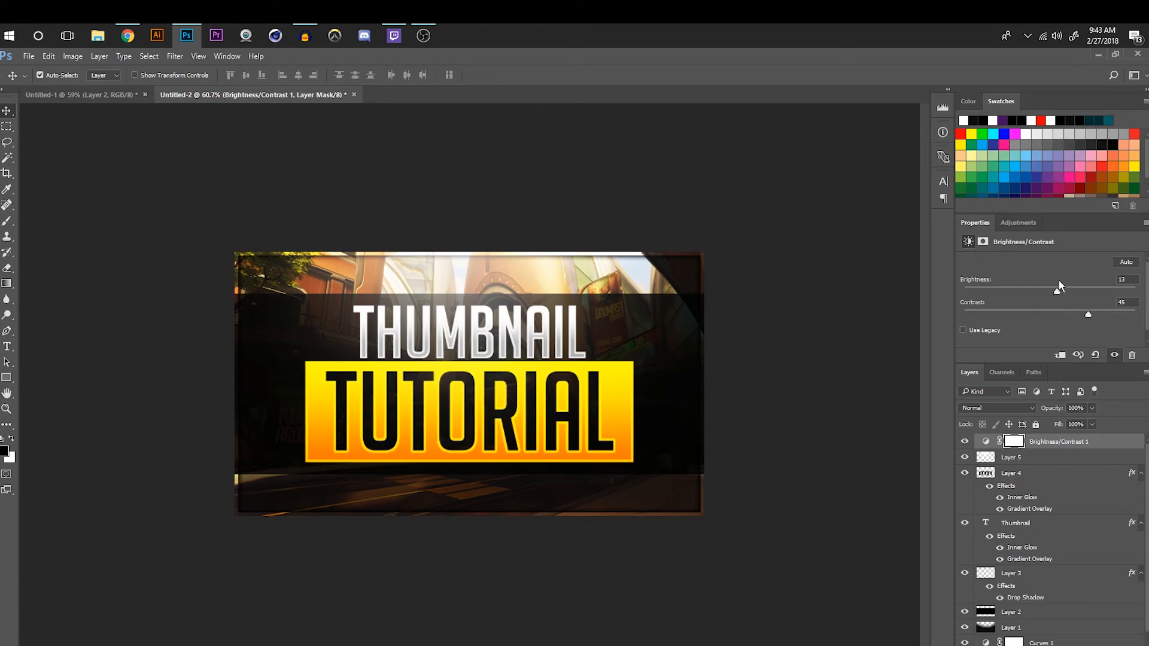